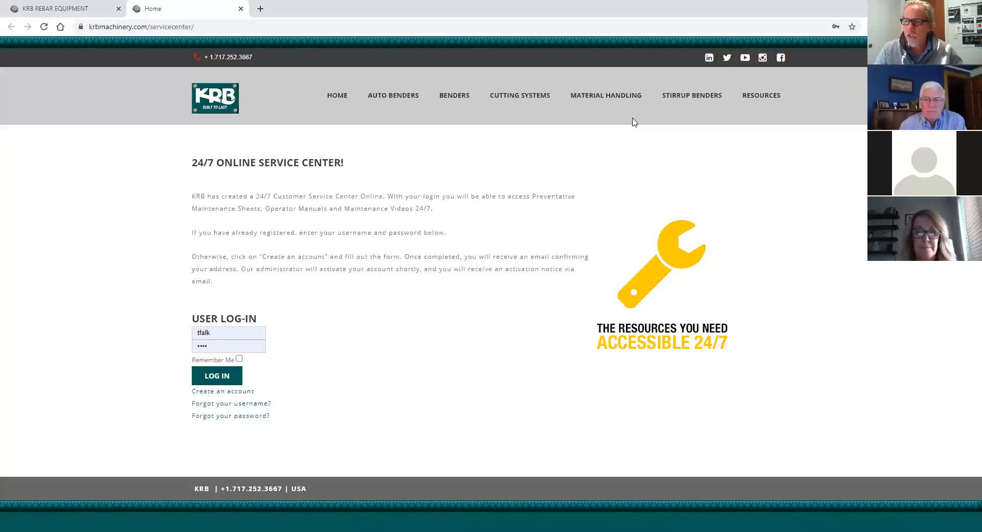
- Check the service center's account registration form and return to the home page
mouse_move(400, 98)
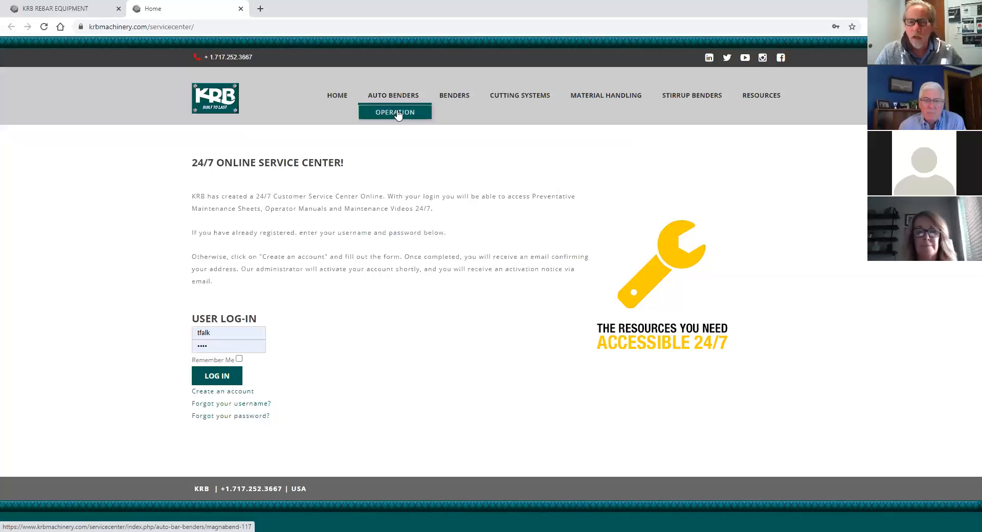
mouse_move(451, 98)
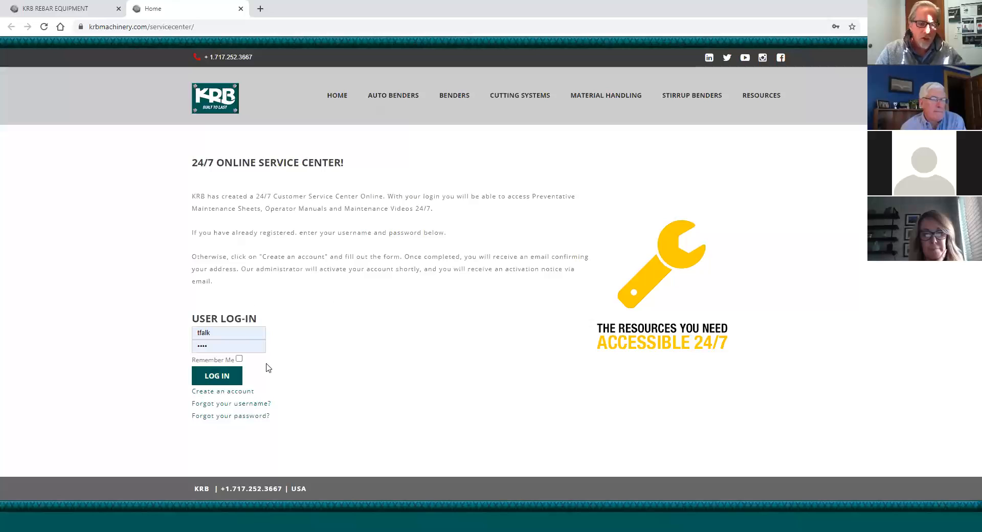
click(245, 392)
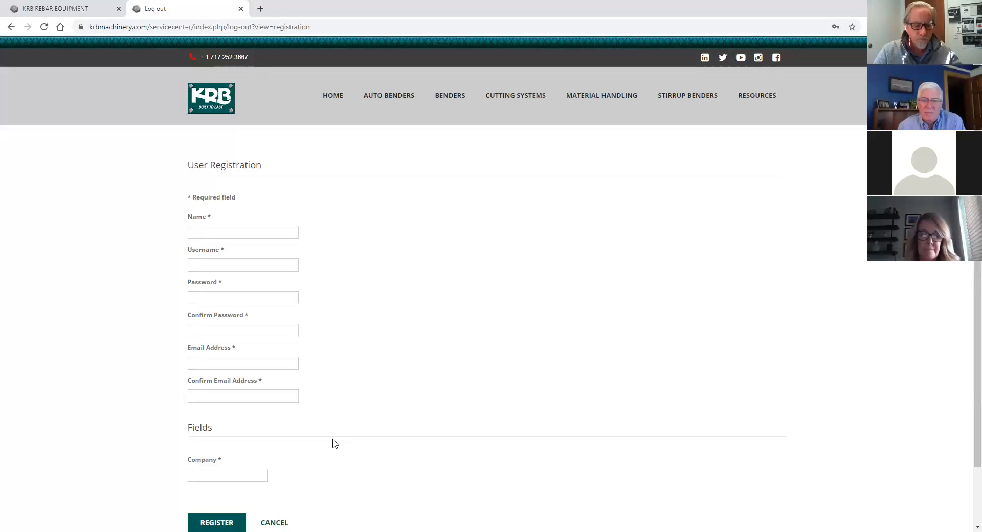
click(334, 96)
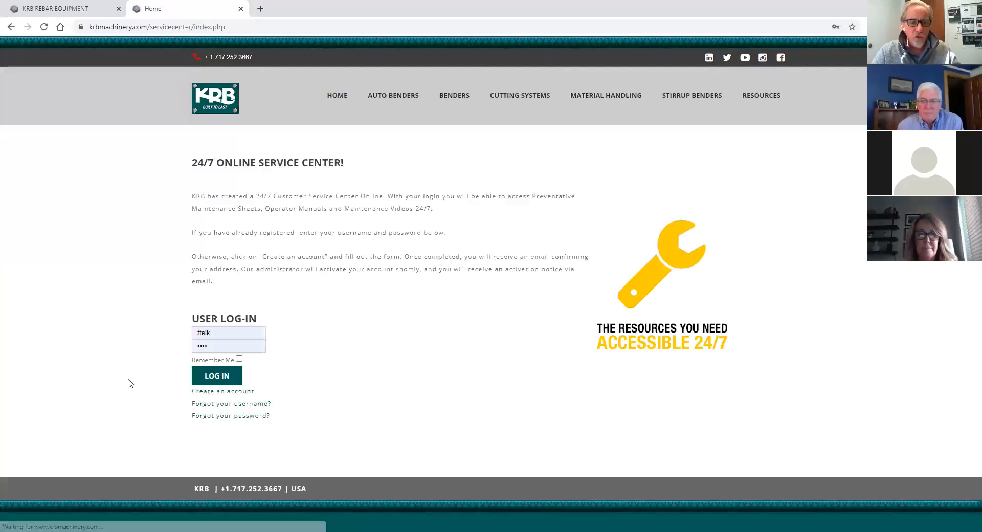
- Log in to the service center with the prefilled credentials and open the Magnabend 111 auto bender page
click(214, 381)
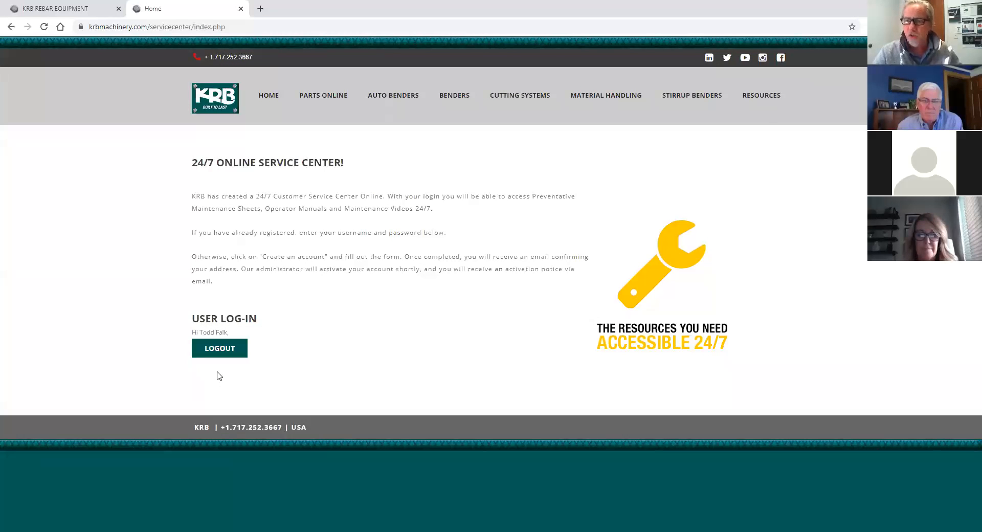
mouse_move(759, 99)
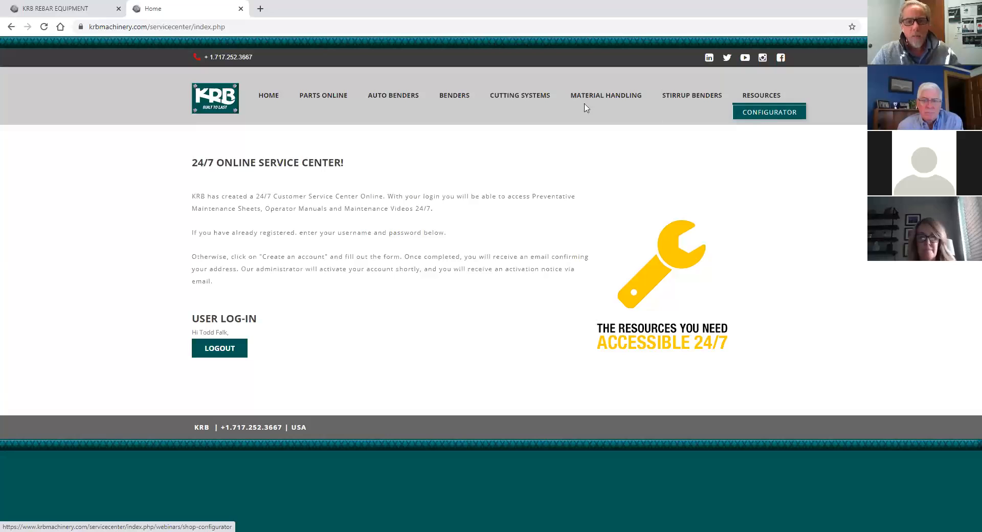
mouse_move(409, 104)
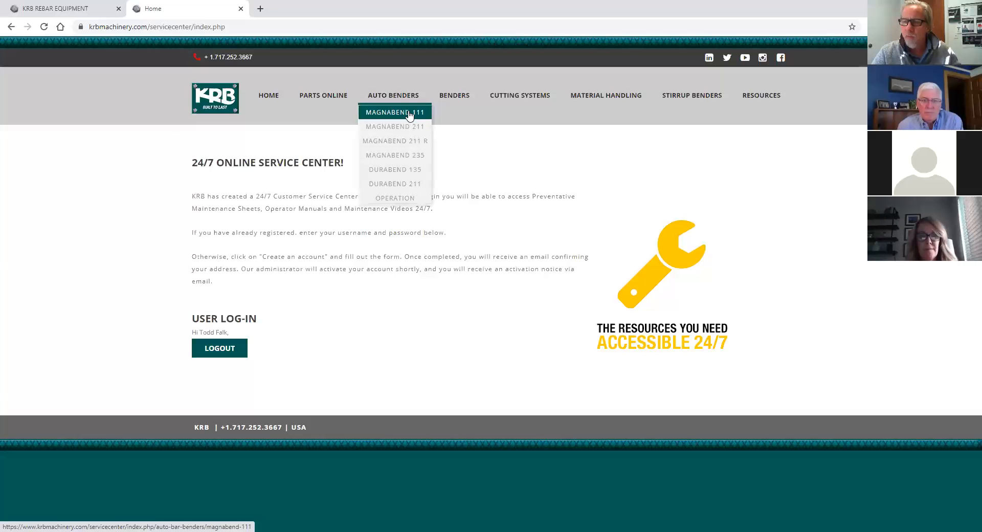
click(409, 113)
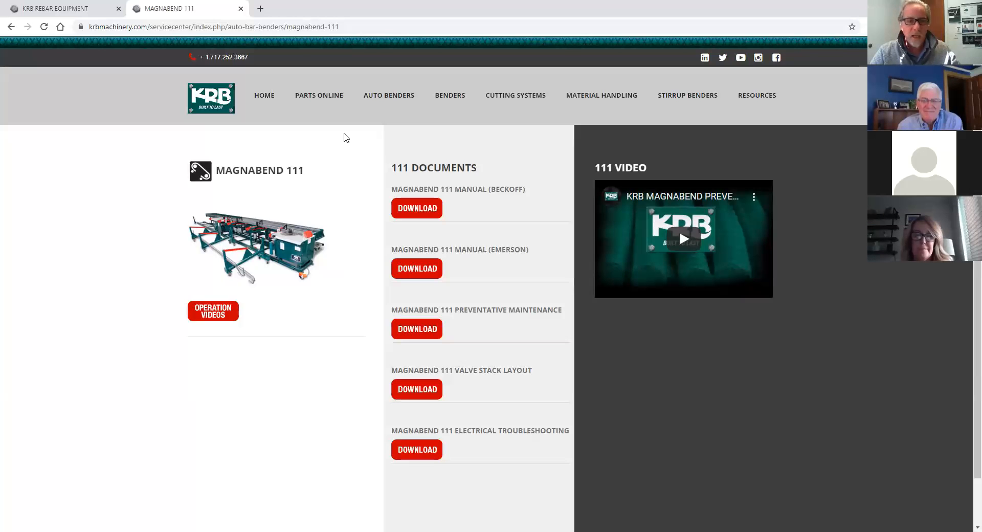
- Open the online autobender parts catalog for the MB 111
mouse_move(318, 99)
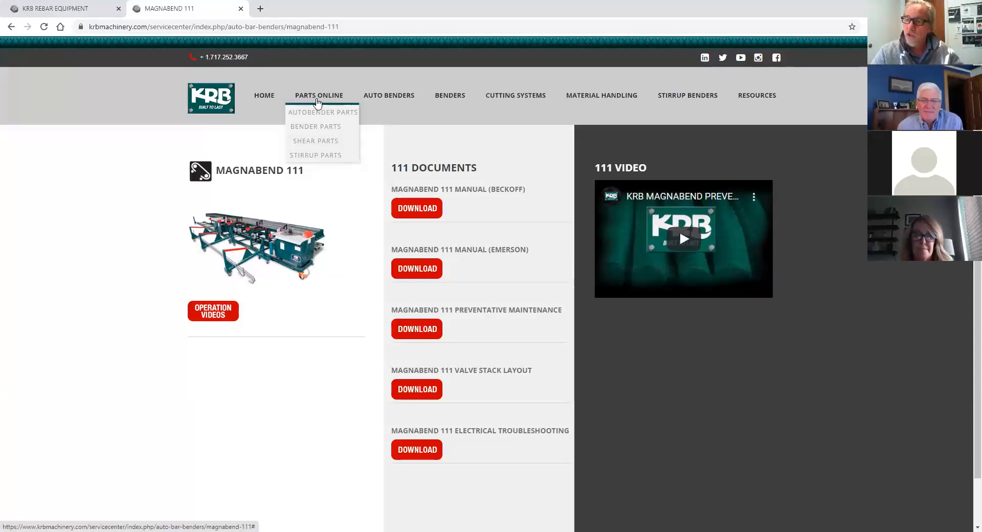
click(322, 112)
click(381, 120)
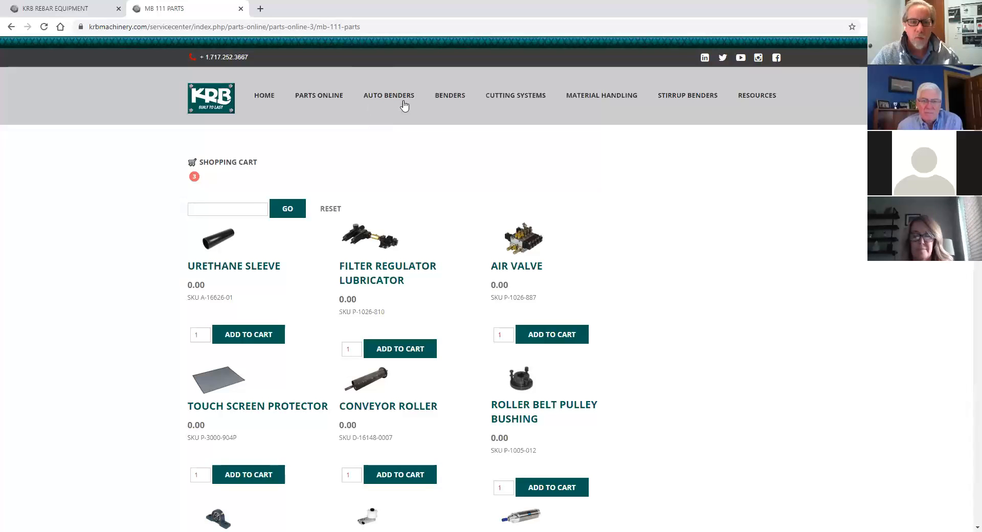
- Open the shop configurator and build a shop grid with a width of 80 ft and a length of 200 ft
click(763, 111)
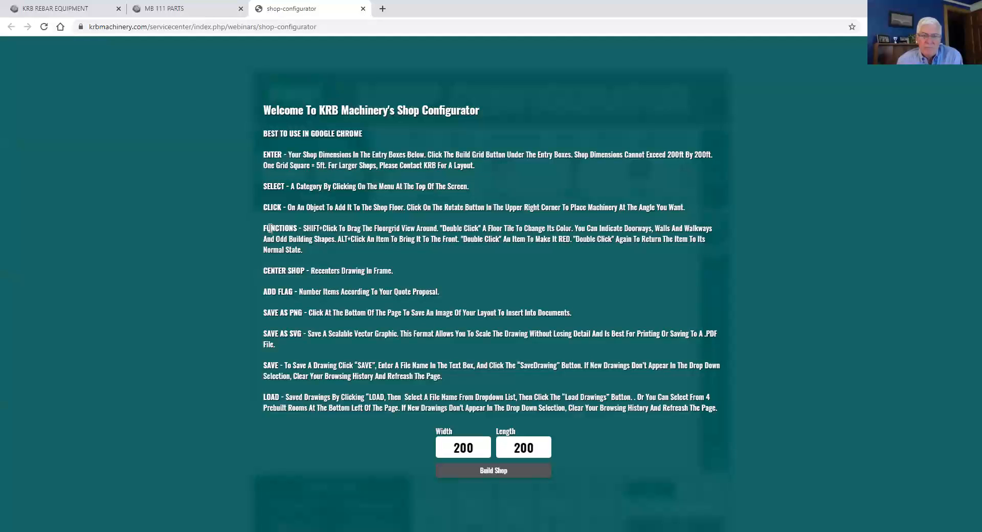
drag(270, 227, 508, 251)
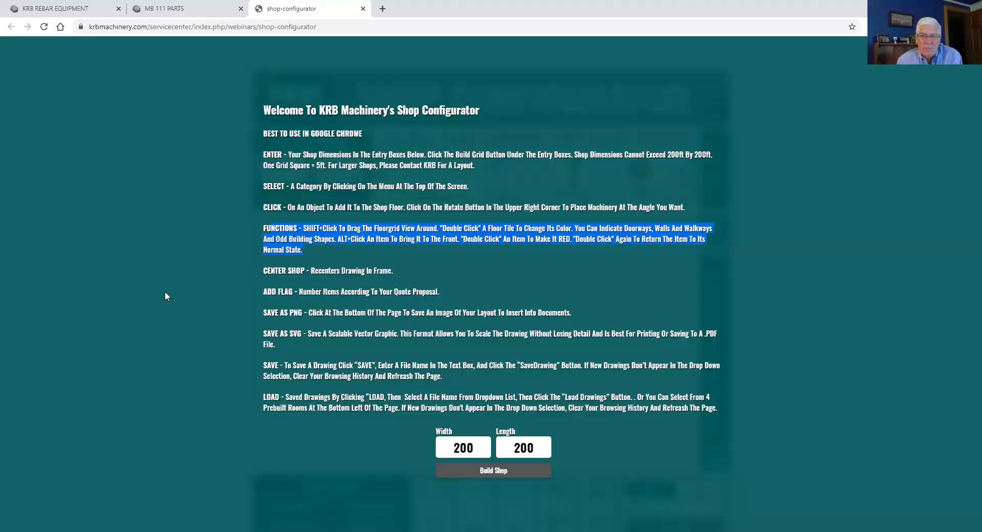
double_click(472, 445)
text(80)
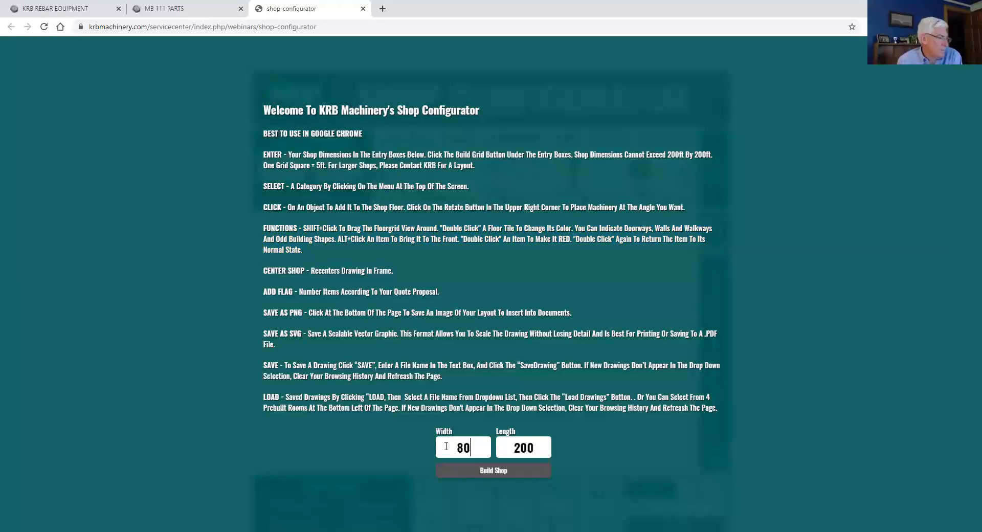
click(494, 470)
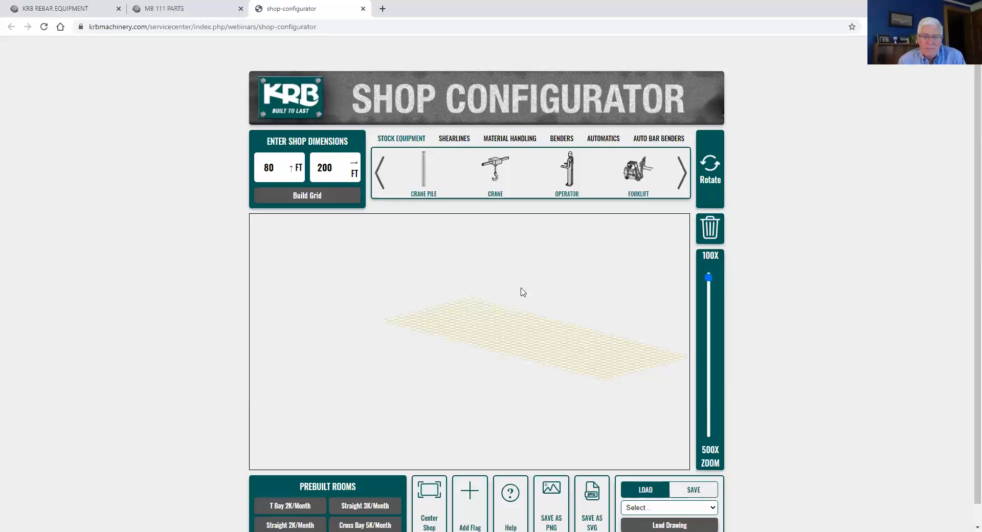
- Review the configurator's help instructions and dismiss them
click(503, 511)
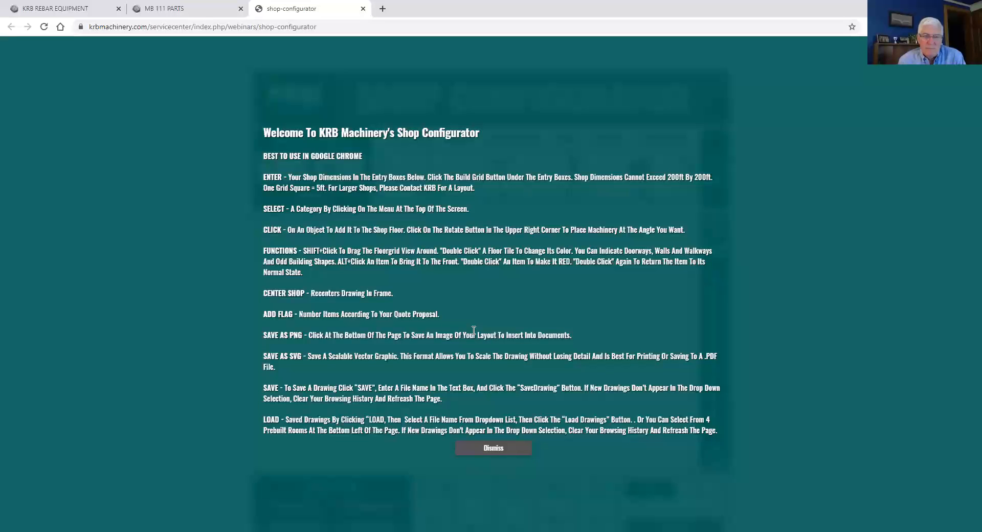
click(501, 450)
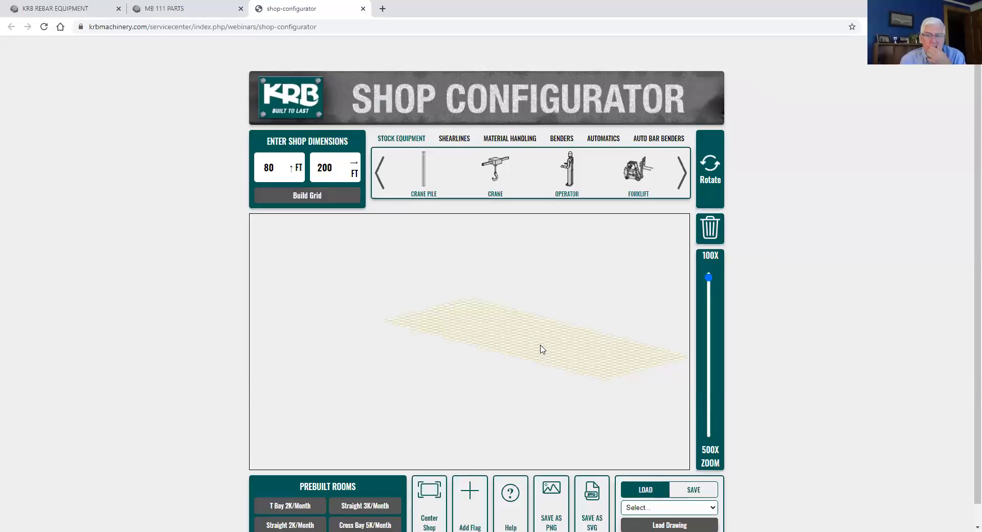
- Color the tile at the front corner of the shop floor red and restore its normal color
drag(541, 345, 447, 325)
drag(495, 328, 469, 336)
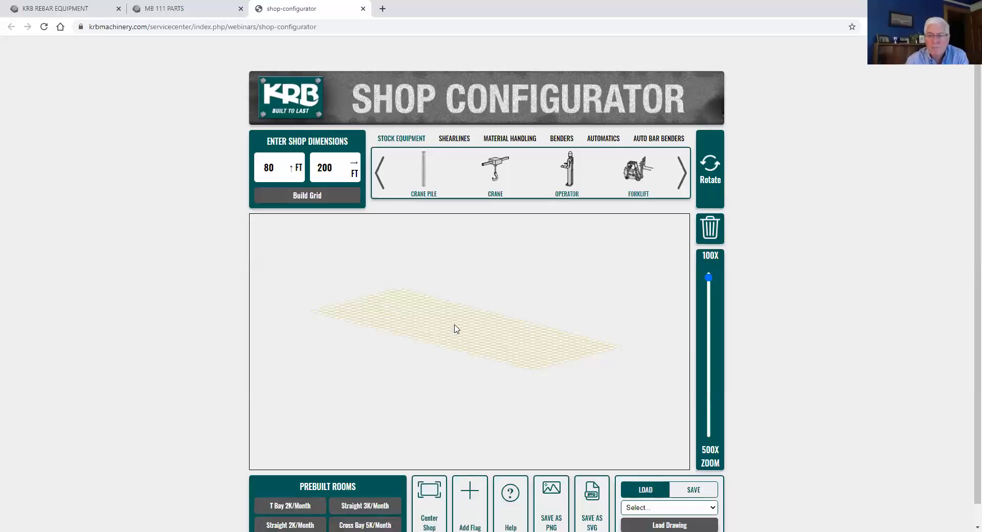
drag(710, 277, 708, 306)
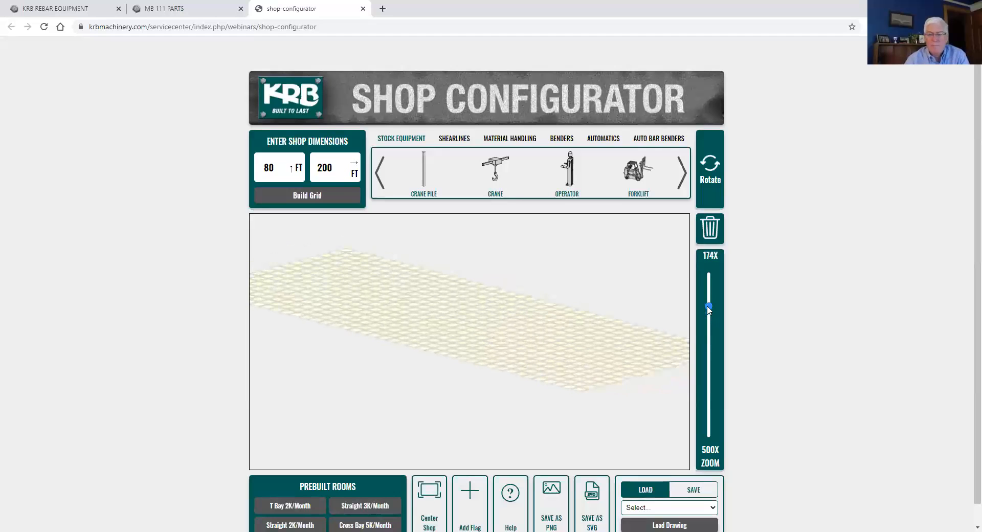
drag(591, 362, 539, 355)
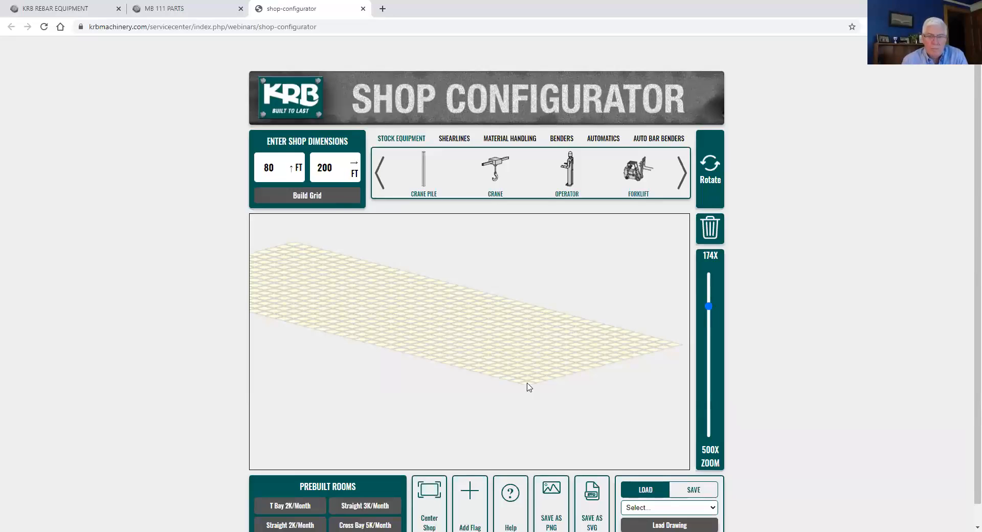
drag(708, 307, 708, 368)
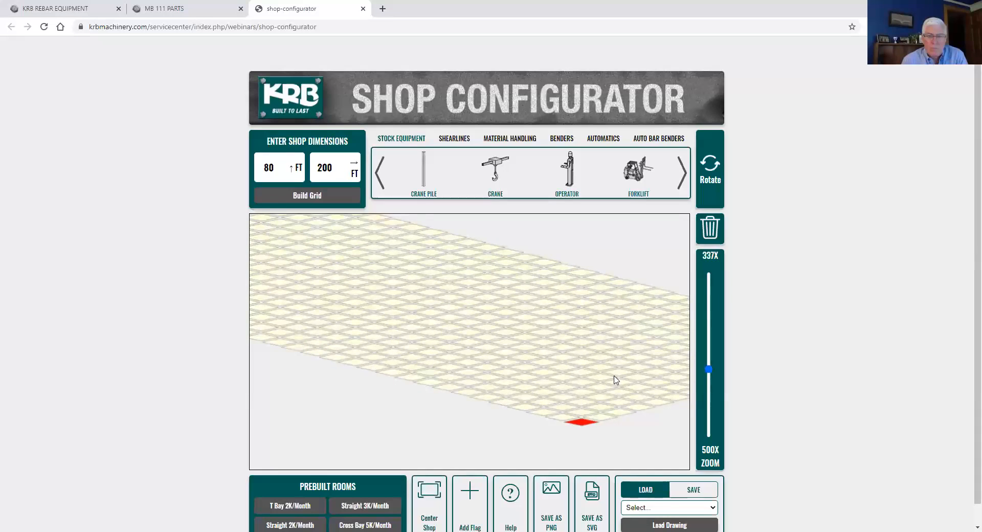
drag(616, 379, 528, 328)
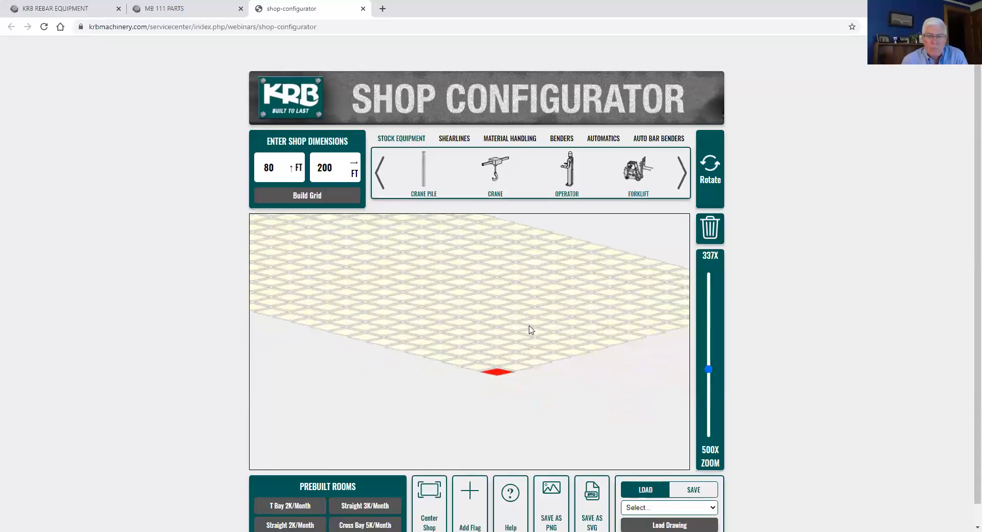
click(499, 373)
click(497, 372)
click(497, 372)
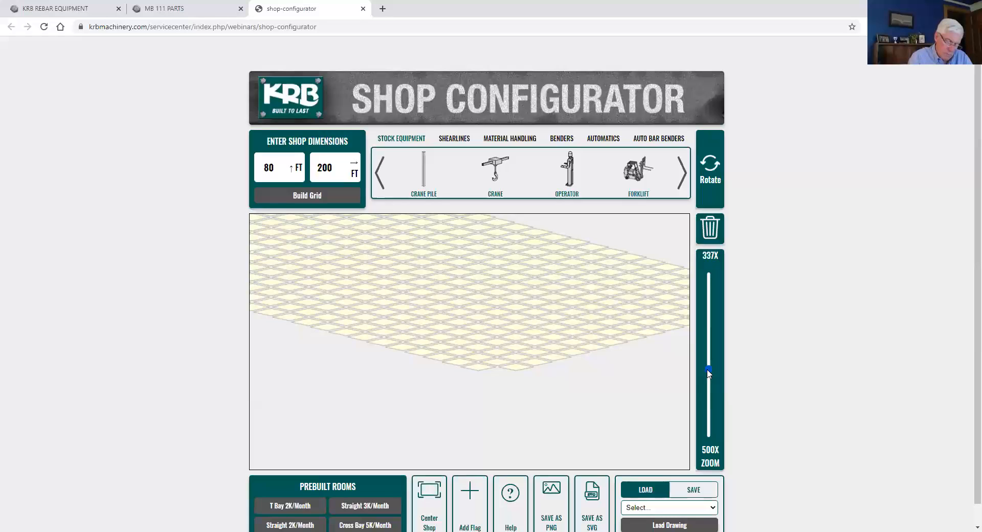
- Color the floor tile just right of the front corner tile red, keeping the whole shop floor in view
click(514, 368)
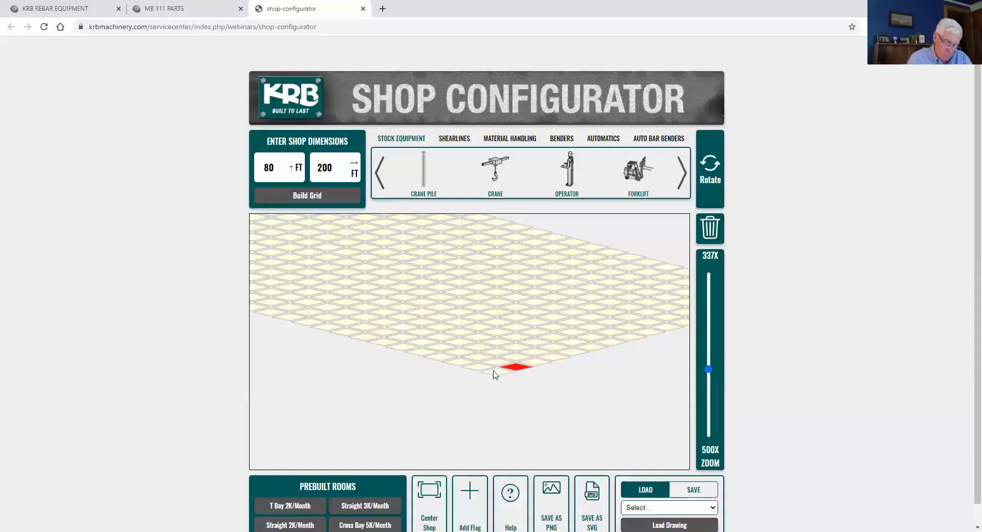
drag(708, 370, 707, 300)
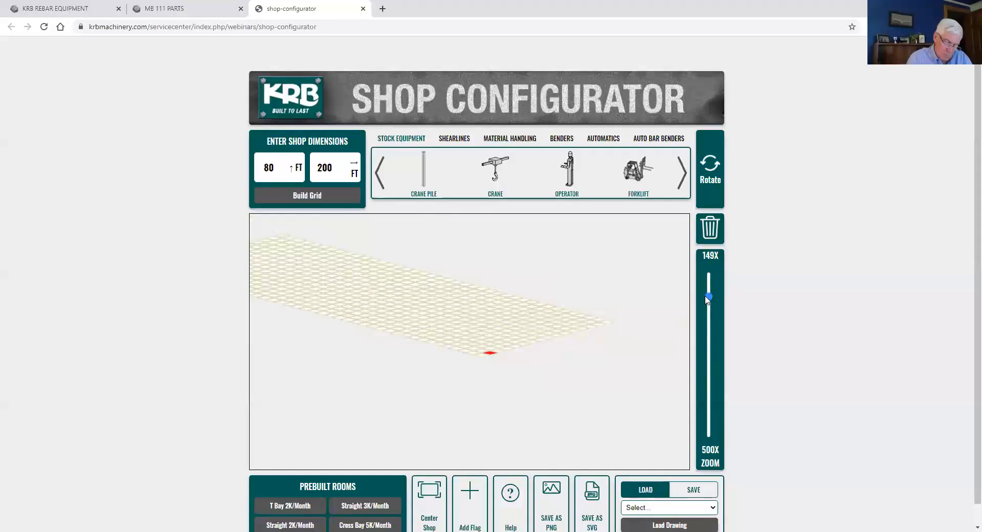
mouse_move(429, 313)
mouse_down()
mouse_move(515, 325)
mouse_move(518, 337)
mouse_up()
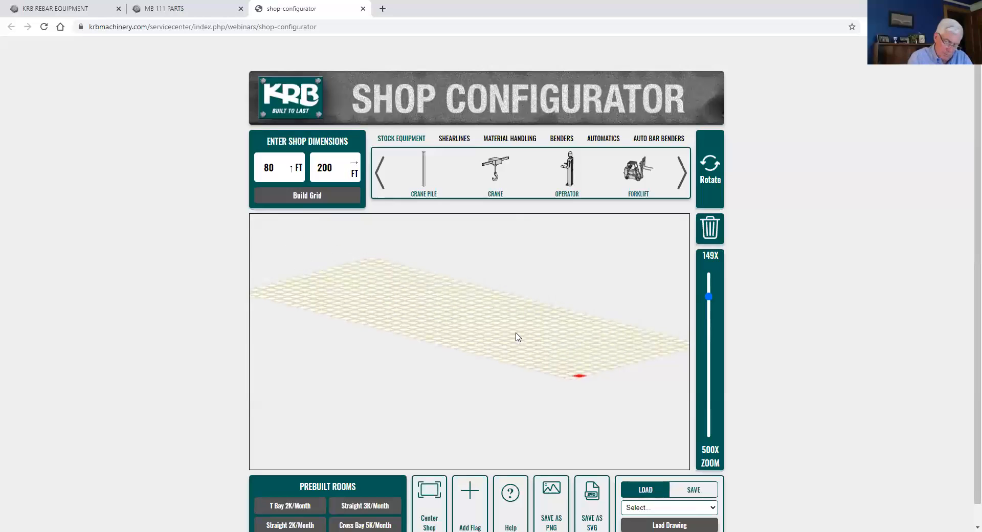
drag(708, 297, 708, 292)
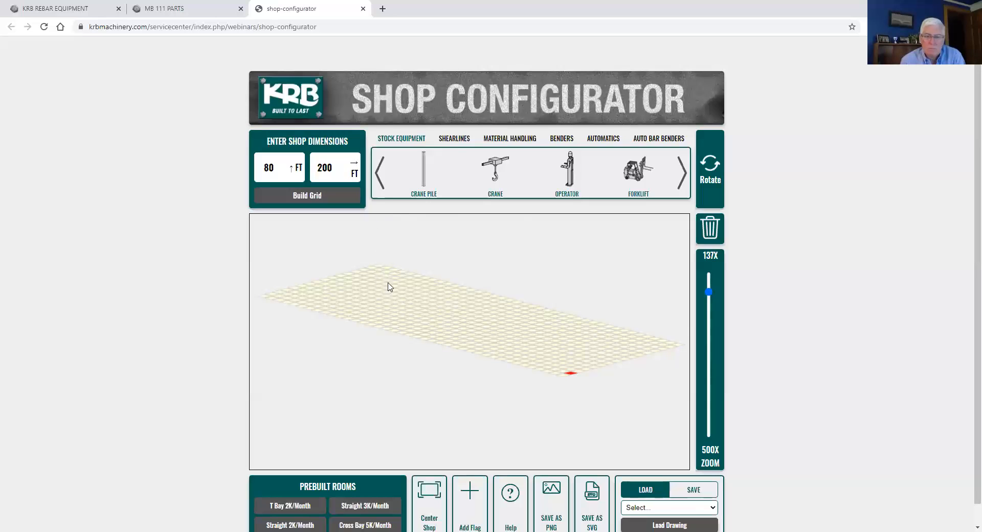
- Place a crane pile at each of the four corners of the shop floor
click(424, 169)
drag(386, 261, 380, 257)
drag(425, 176, 265, 284)
drag(424, 174, 677, 330)
click(425, 176)
drag(387, 259, 561, 353)
- Add a forklift near the middle of the shop floor and adjust the front crane pile onto its corner
click(648, 166)
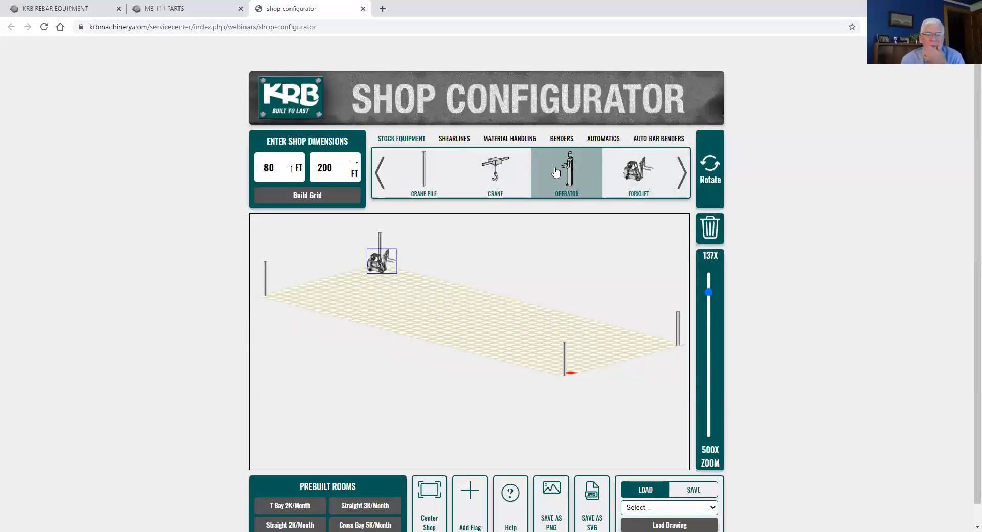
click(563, 356)
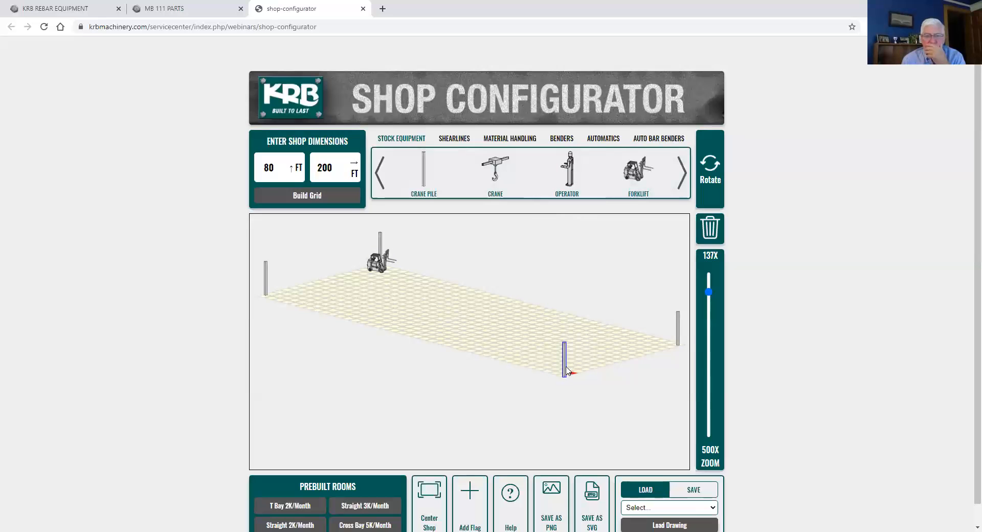
drag(564, 361, 562, 360)
click(379, 266)
drag(379, 266, 451, 300)
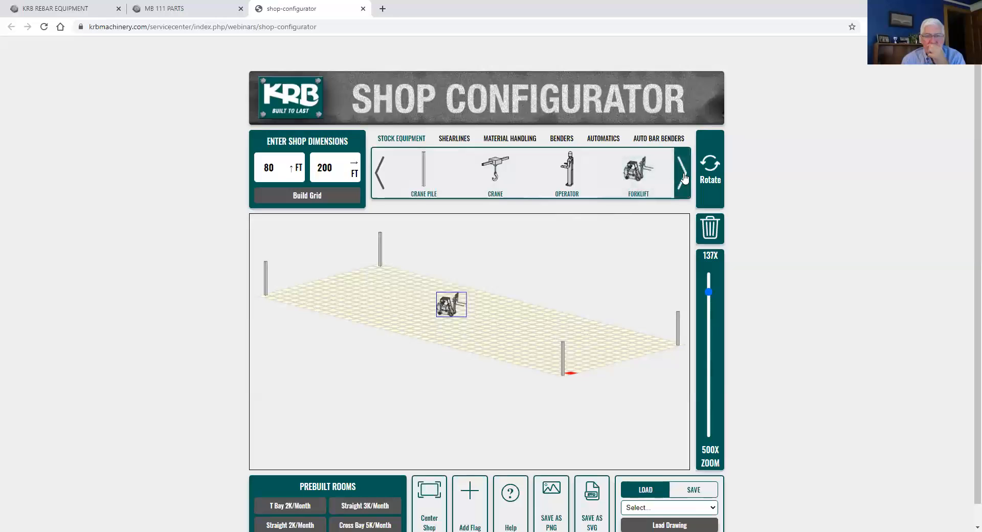
- Browse the remaining stock equipment and delete the forklift from the shop floor
click(685, 177)
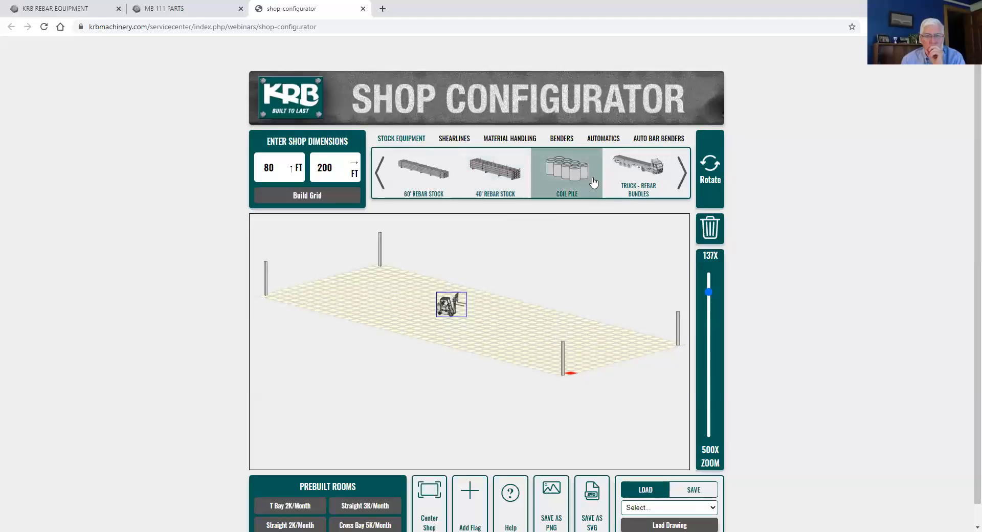
click(682, 173)
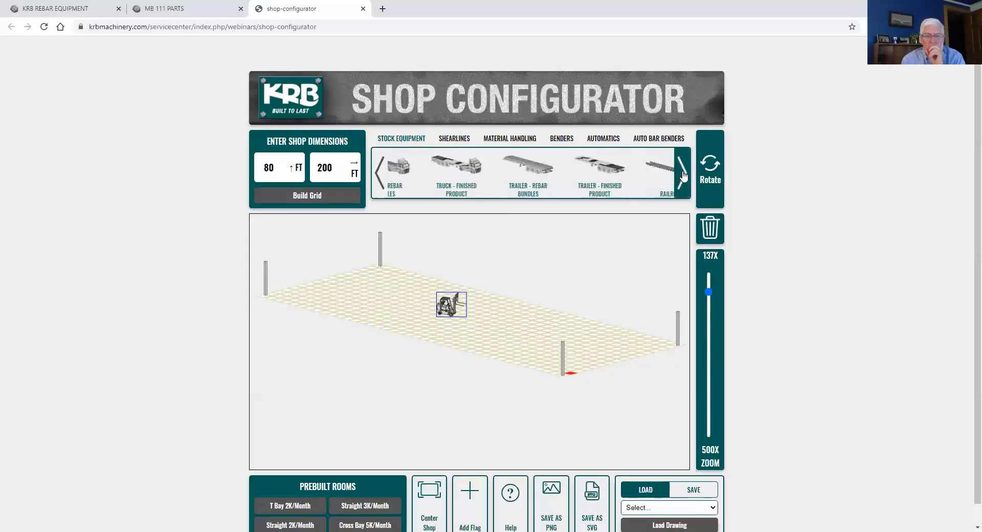
click(380, 179)
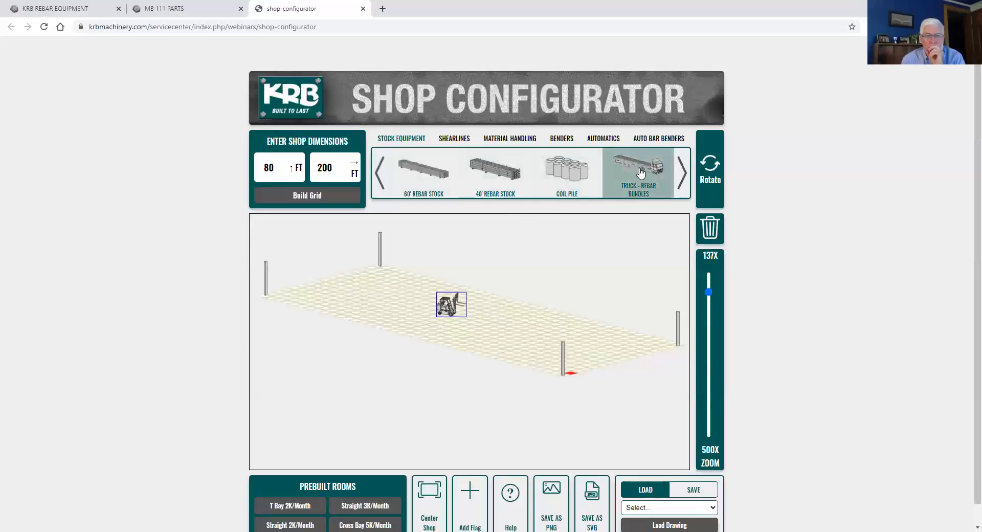
click(682, 177)
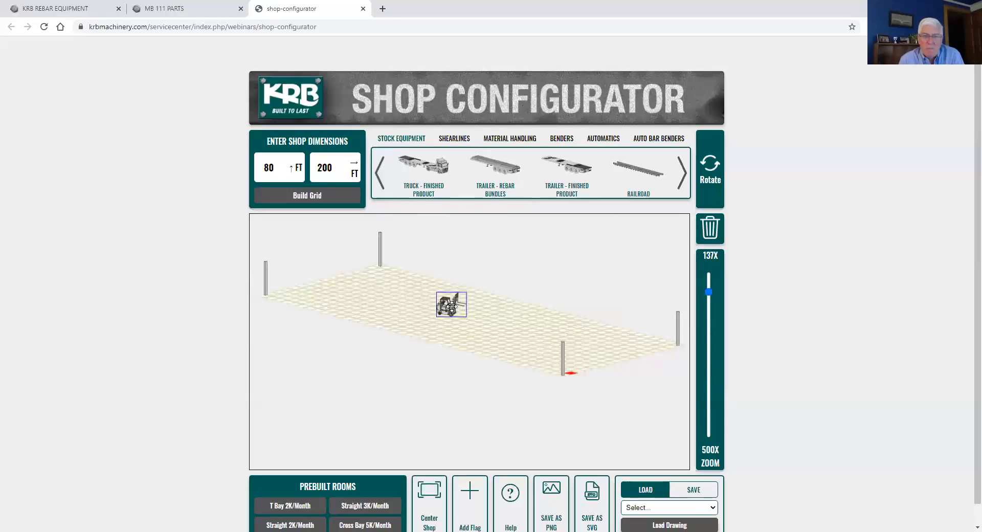
drag(453, 303, 512, 315)
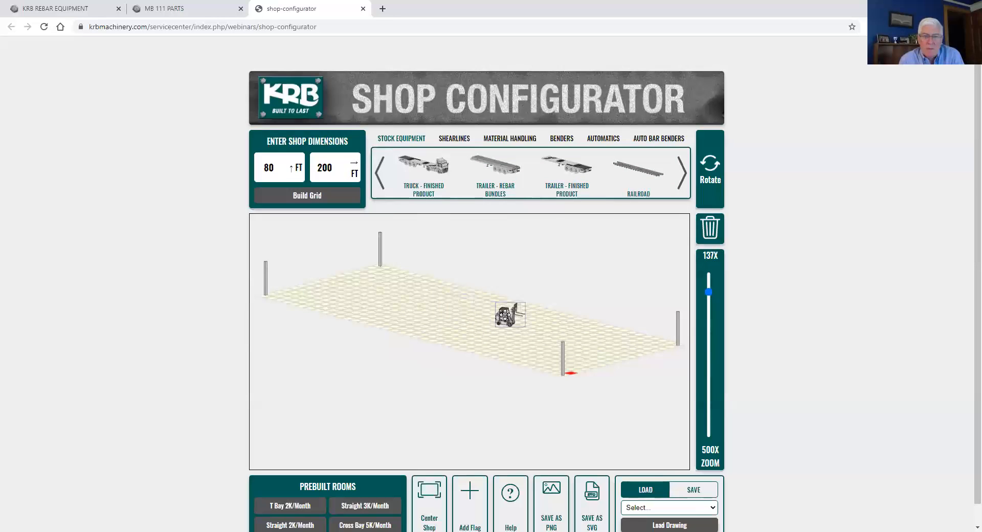
click(711, 230)
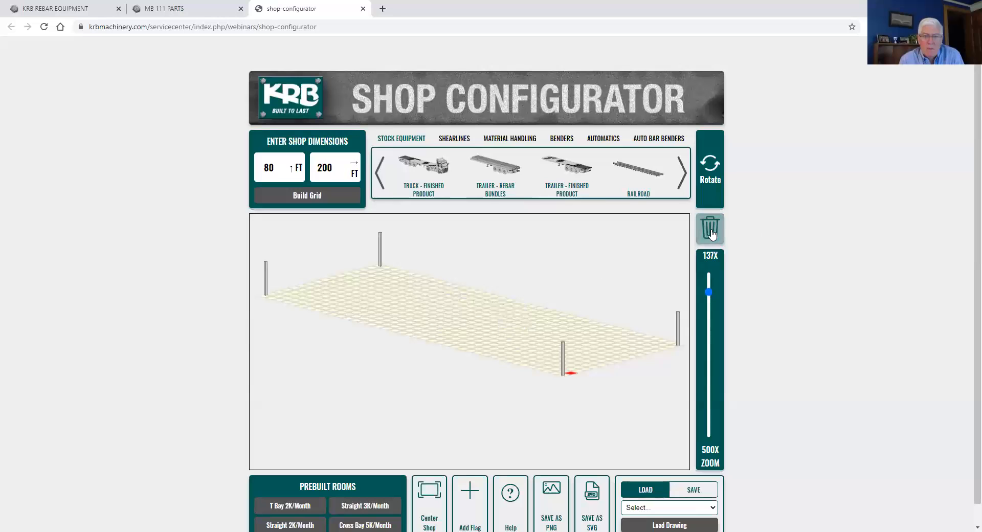
- Add a crane at each short end of the shop floor and rotate the near one to align with its end
click(381, 175)
drag(494, 170, 642, 320)
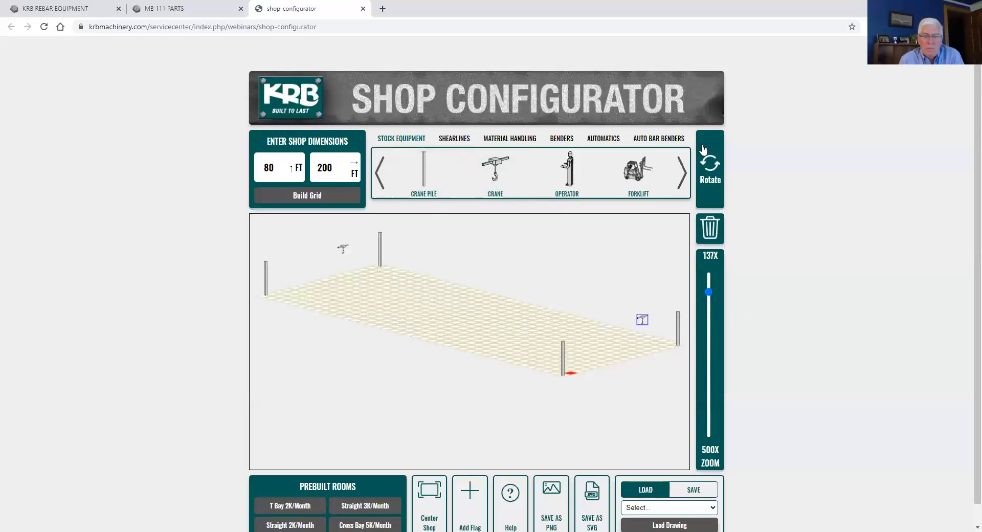
click(707, 167)
drag(709, 292, 708, 394)
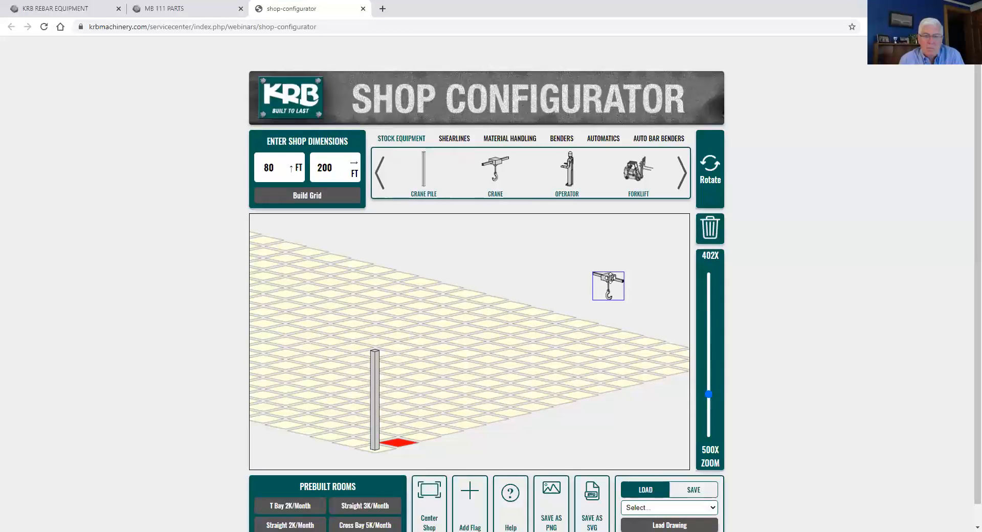
click(712, 178)
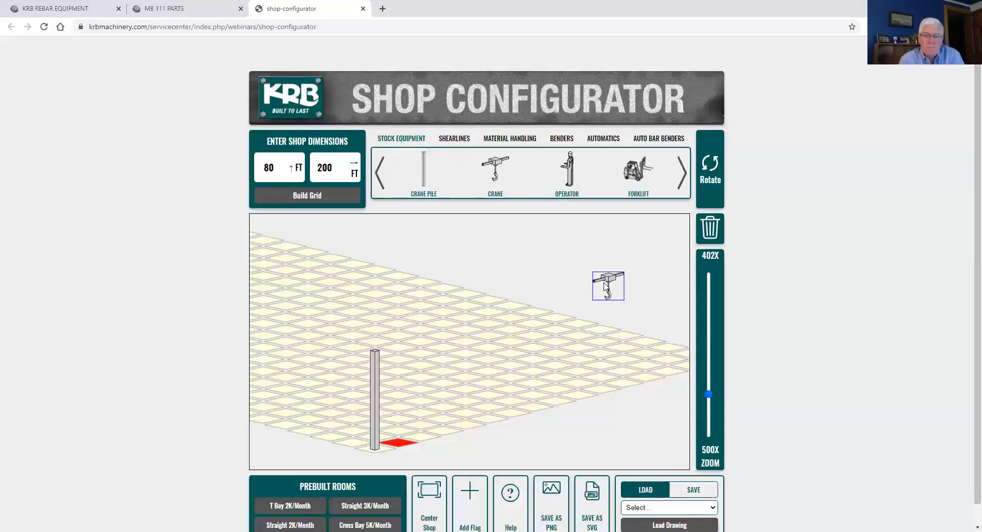
mouse_move(610, 279)
mouse_down()
mouse_move(637, 307)
mouse_move(407, 245)
mouse_move(645, 306)
mouse_move(404, 257)
mouse_move(592, 307)
mouse_move(616, 282)
mouse_up()
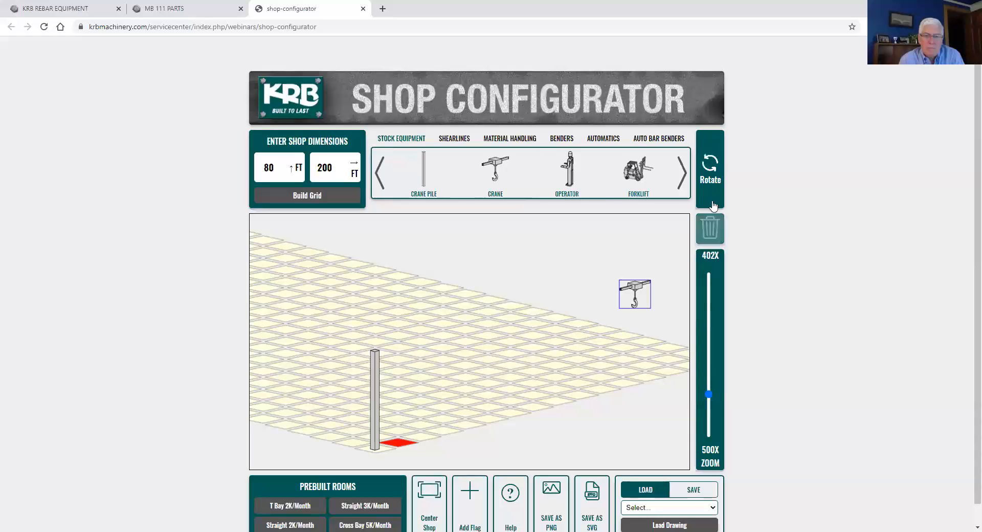
- Fine-tune the near crane's position between the two crane piles at that end of the floor
drag(708, 394, 716, 302)
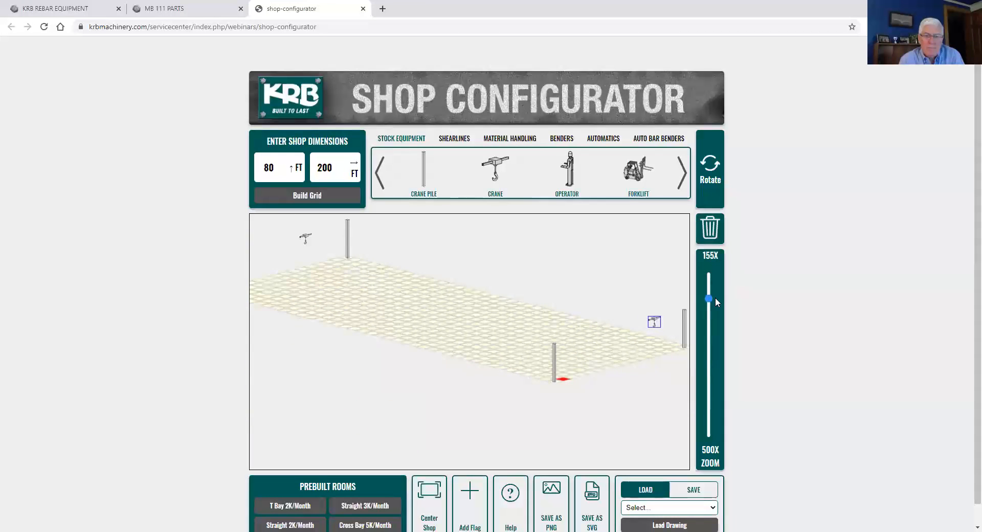
click(706, 297)
drag(706, 296, 707, 289)
click(471, 330)
mouse_move(656, 324)
mouse_down()
mouse_move(629, 325)
mouse_move(653, 319)
mouse_up()
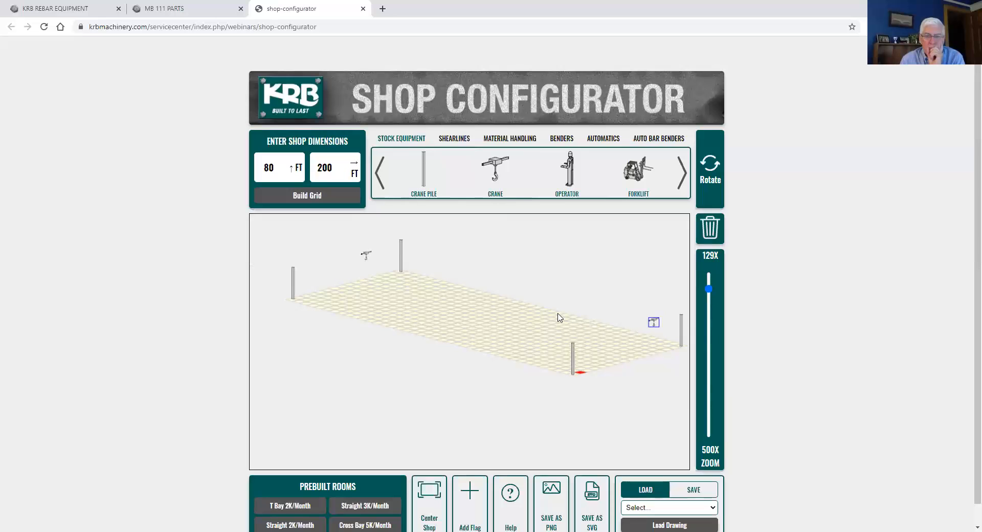
drag(654, 320, 658, 321)
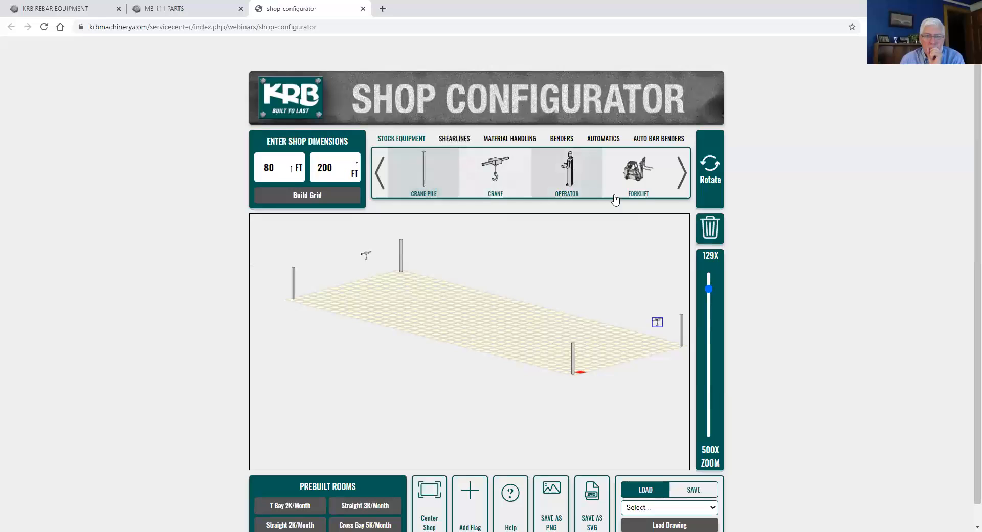
- Add a green flow arrow beside the back corner's crane pile and delete it again
click(378, 175)
click(378, 175)
click(378, 175)
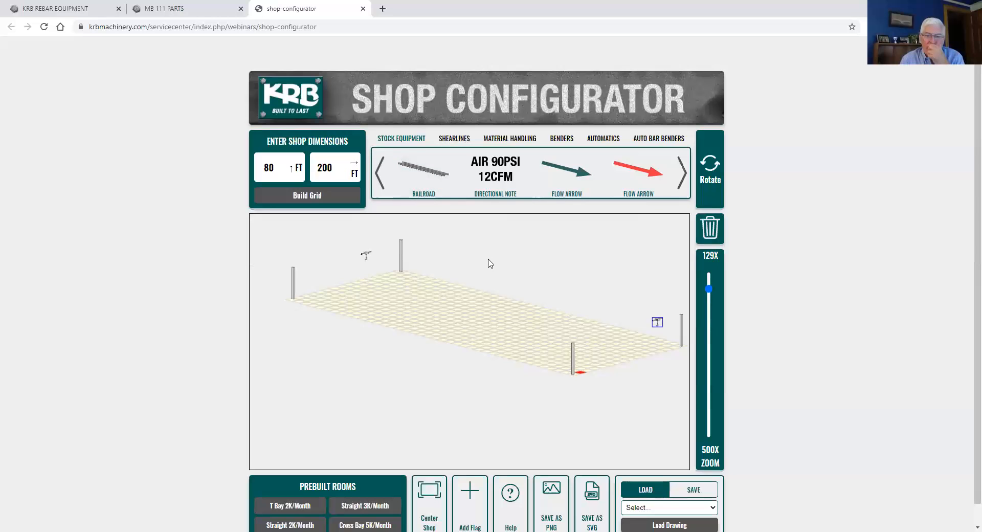
drag(580, 177, 442, 265)
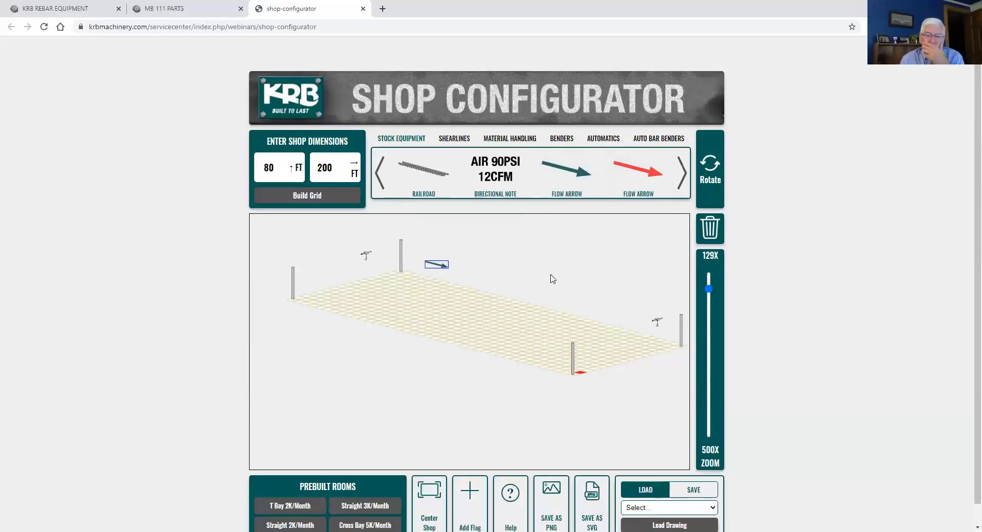
click(710, 228)
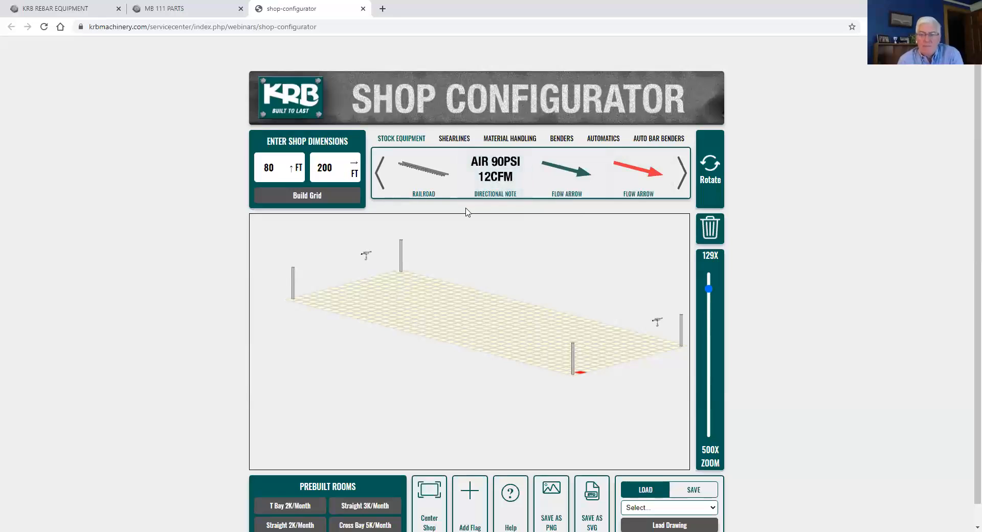
- Add an "AIR 90PSI 12CFM" directional note and position it above the shop floor's back edge
click(493, 171)
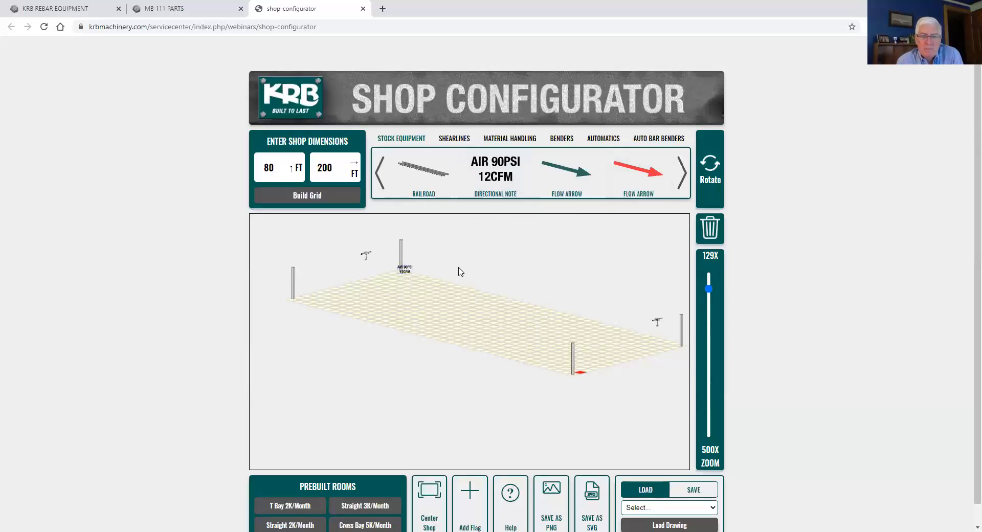
drag(403, 270, 464, 268)
drag(708, 290, 708, 348)
drag(439, 323, 470, 369)
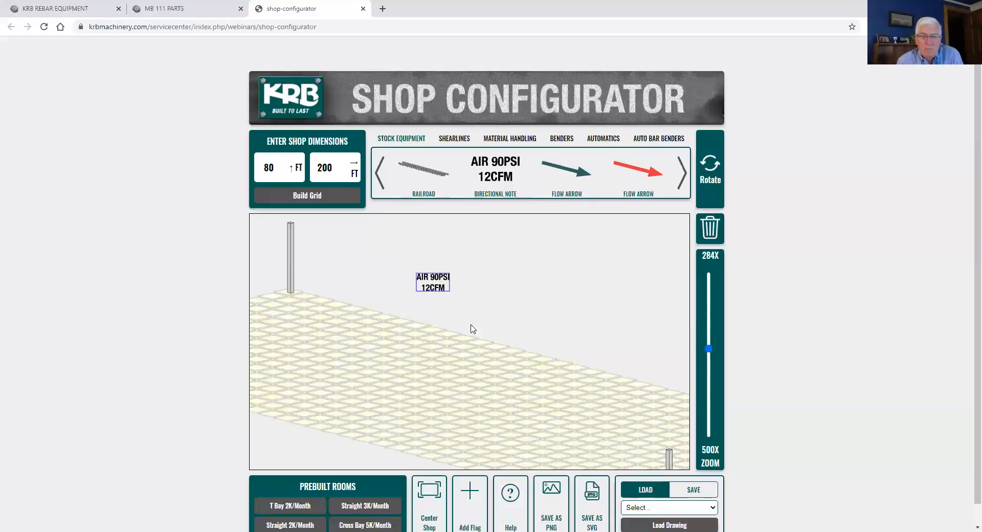
- Cycle the directional note through its preset texts up to "LAYDOWN AREA" and delete the note
click(716, 177)
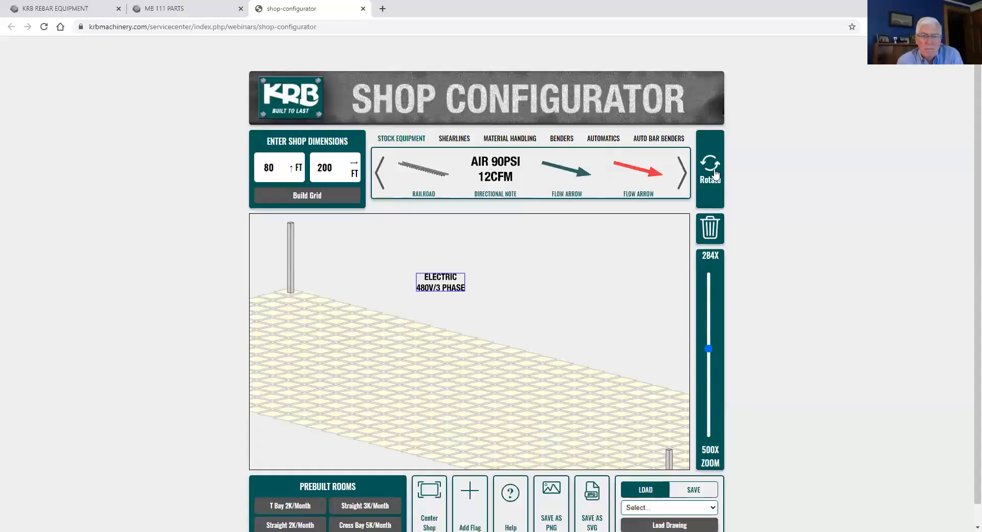
click(711, 171)
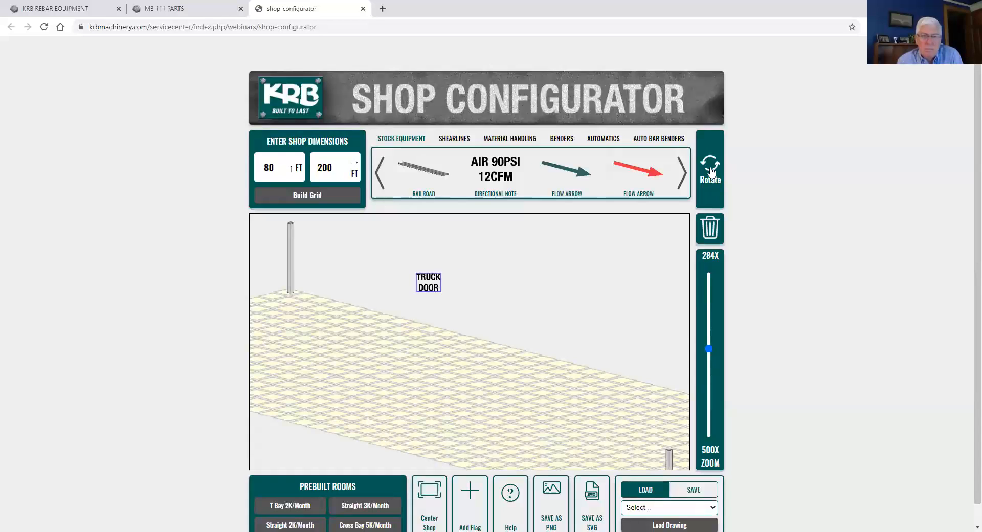
click(711, 172)
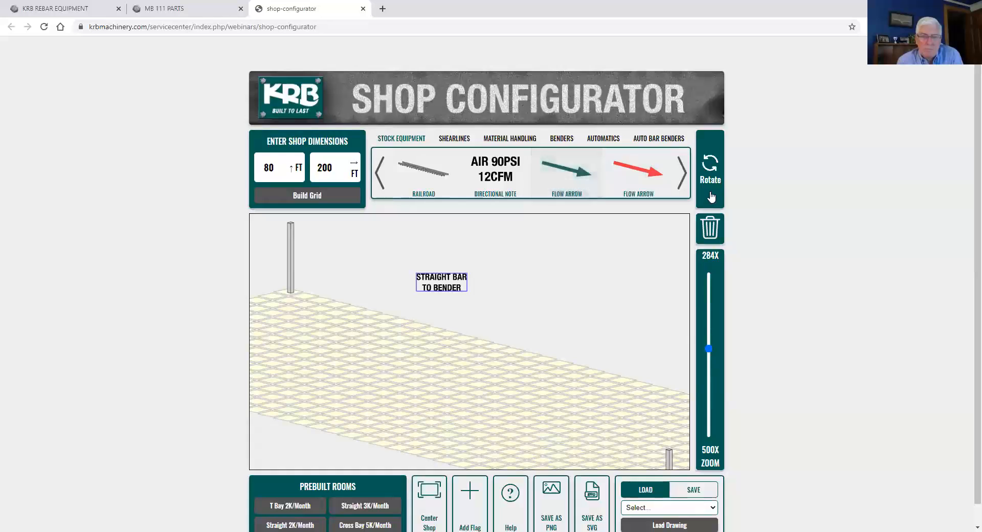
click(710, 173)
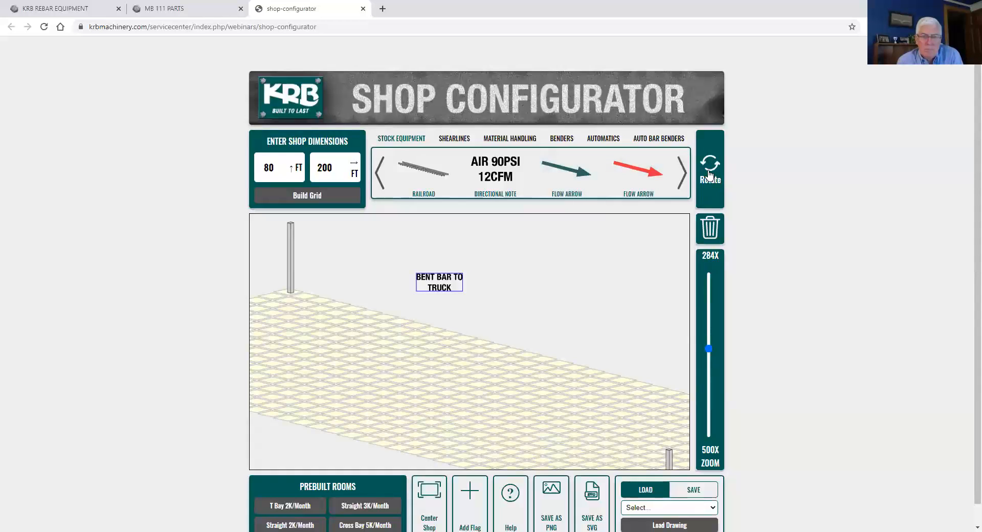
click(710, 174)
click(709, 175)
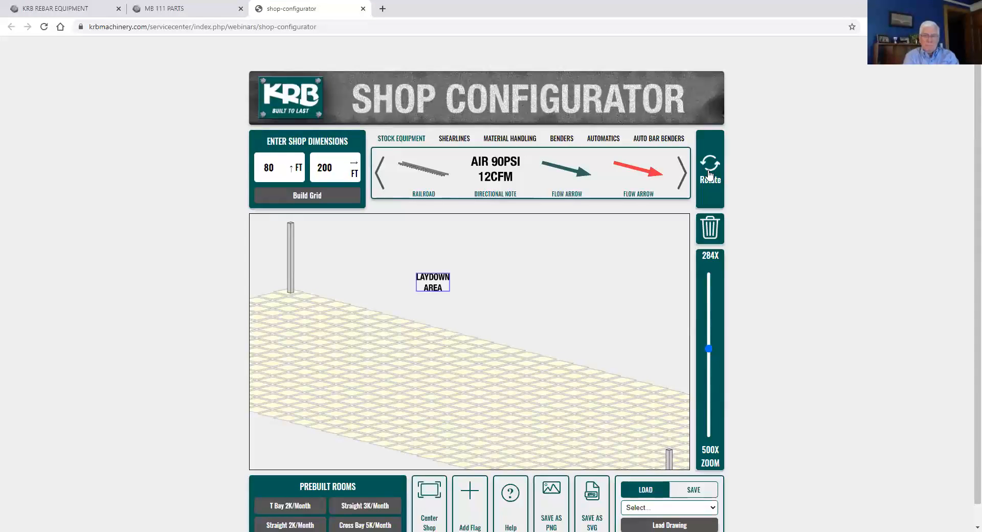
click(711, 231)
- Place two 40' rebar stock bundles side by side at the far short end of the shop floor
drag(712, 347, 706, 287)
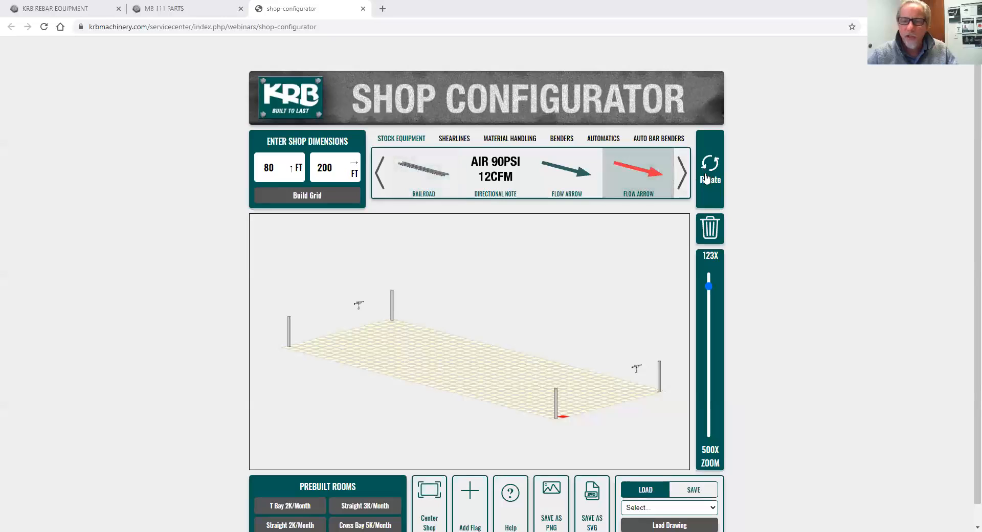
click(379, 179)
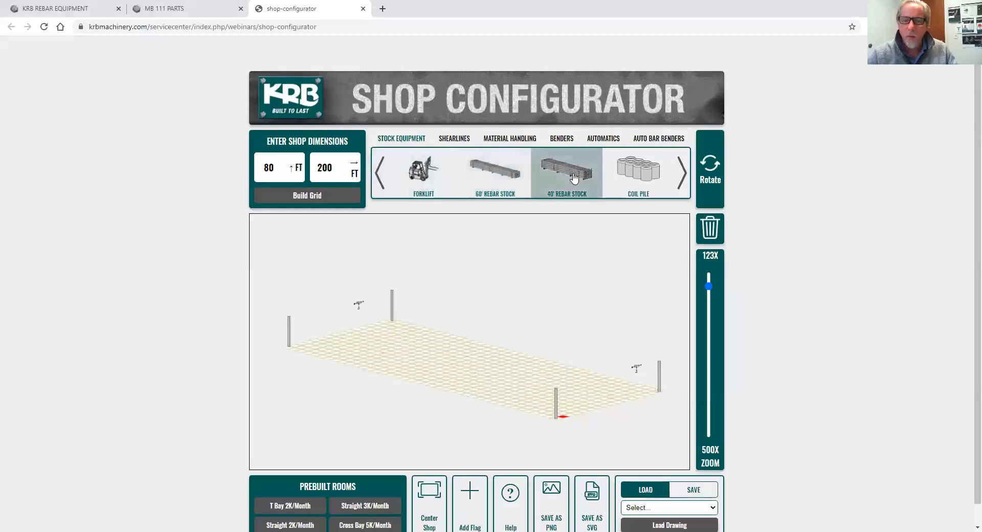
click(573, 175)
drag(406, 315, 384, 346)
click(578, 178)
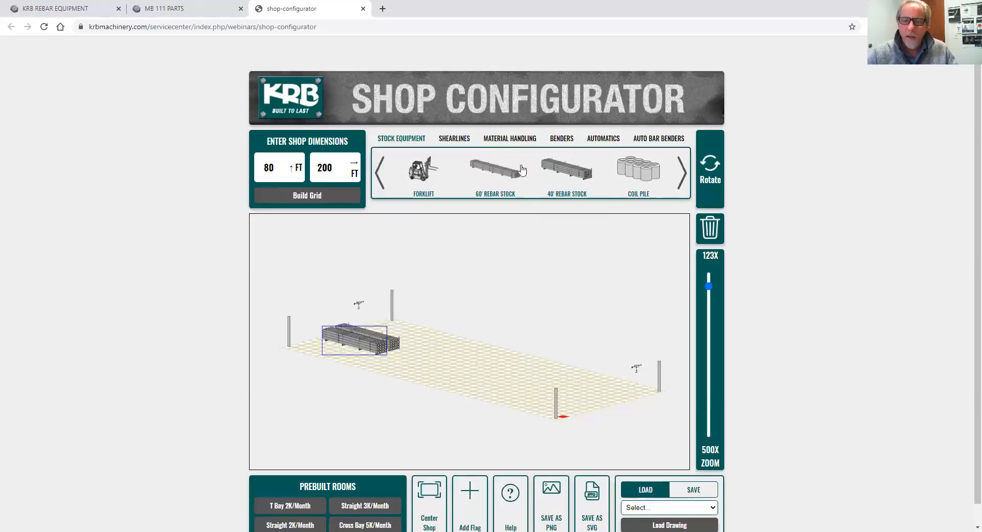
- Add a rebar bundles truck and place it beside the rebar stock at the far end of the floor
click(376, 178)
click(687, 178)
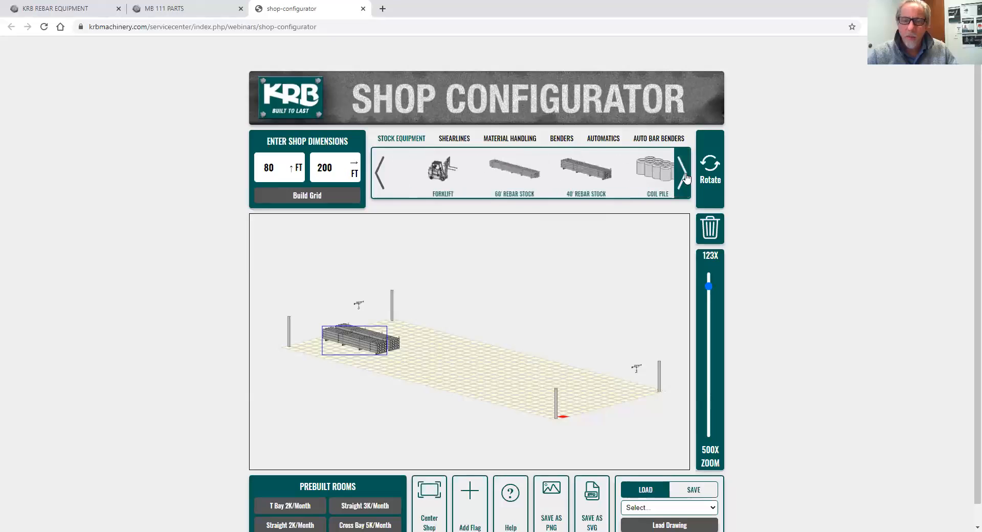
click(685, 178)
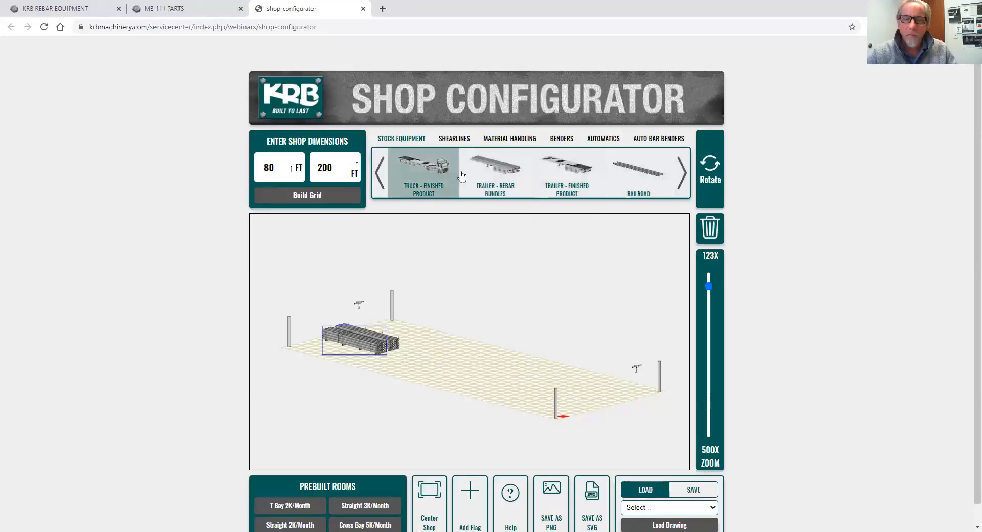
click(379, 173)
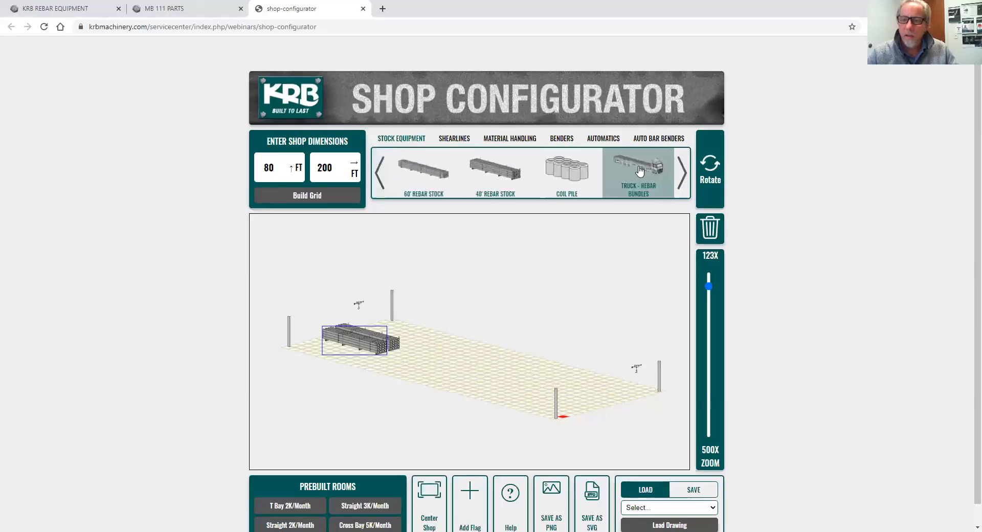
click(640, 170)
click(683, 173)
drag(418, 314, 351, 343)
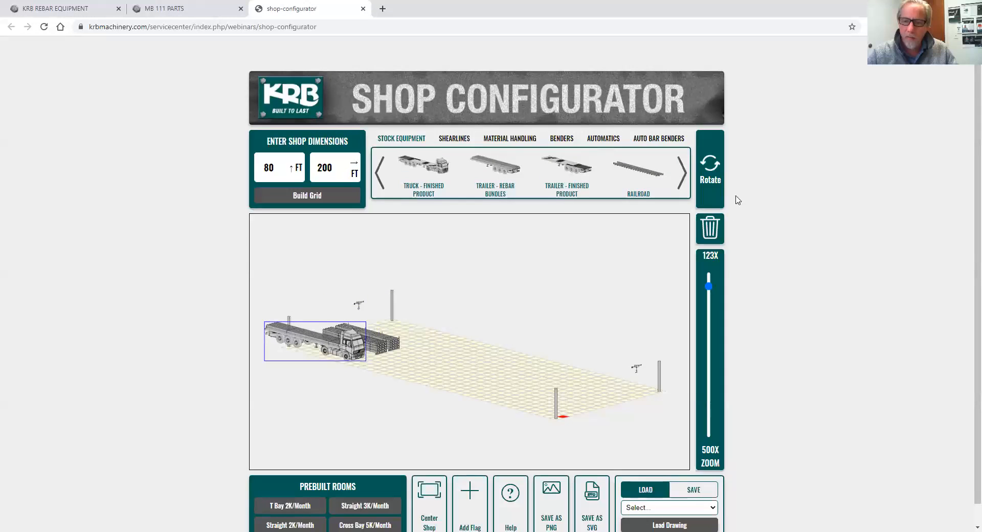
- Rotate the truck twice so its cab faces out of the shop and shift it closer to the rebar stock
click(715, 165)
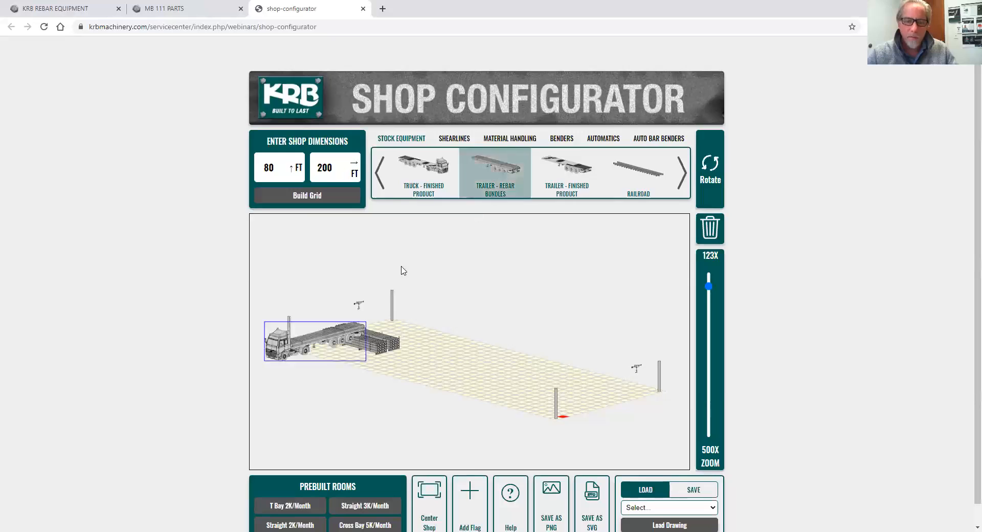
click(719, 168)
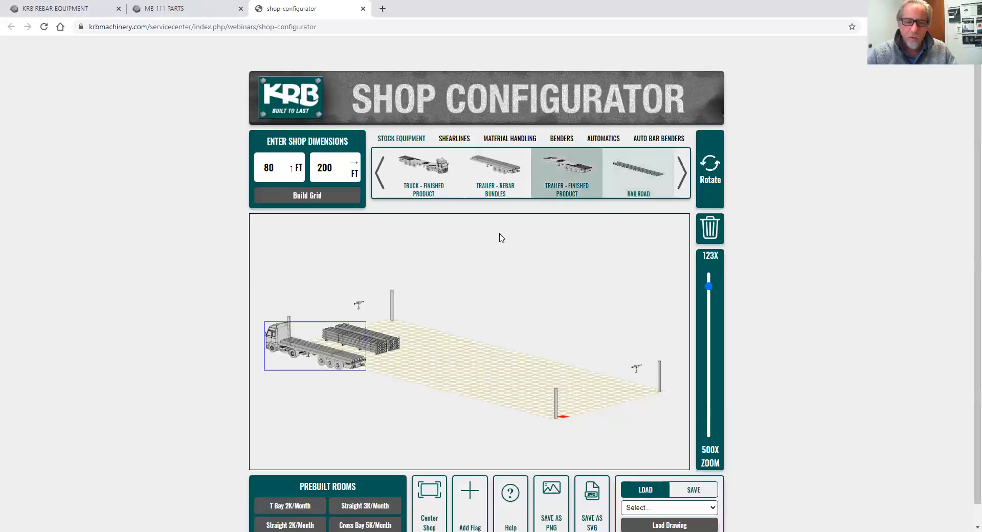
drag(352, 357, 358, 347)
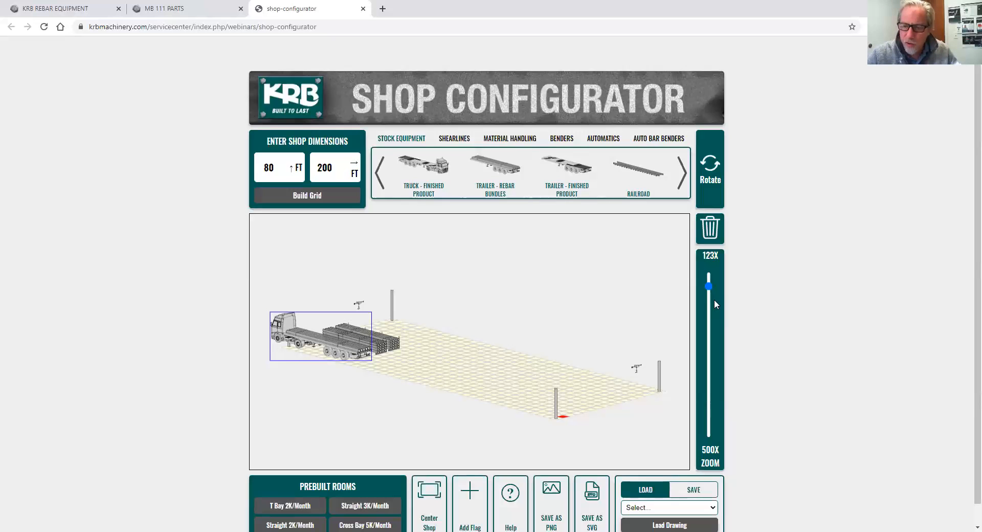
- Look up in the help instructions how to bring an item to the front, with the truck area enlarged
drag(708, 286, 708, 335)
drag(428, 423, 603, 356)
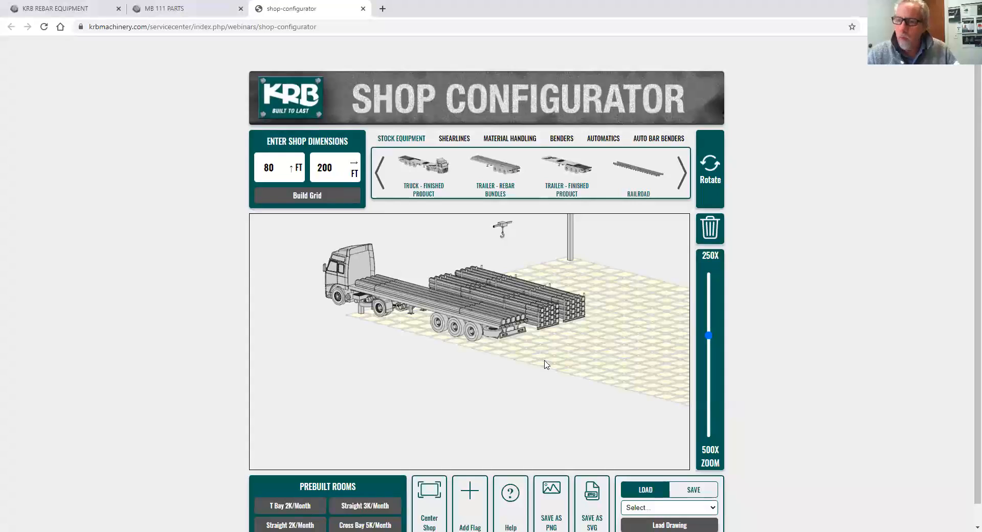
click(512, 518)
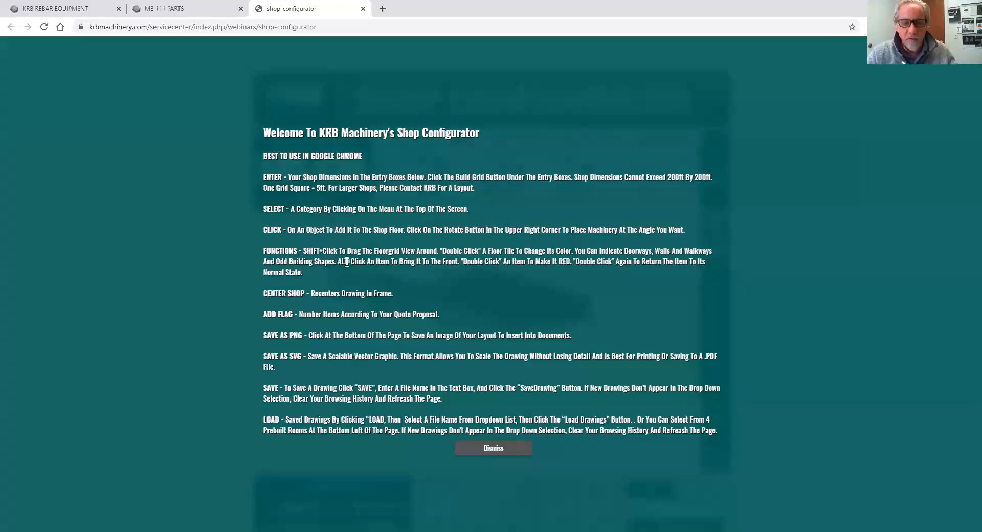
drag(339, 260, 450, 269)
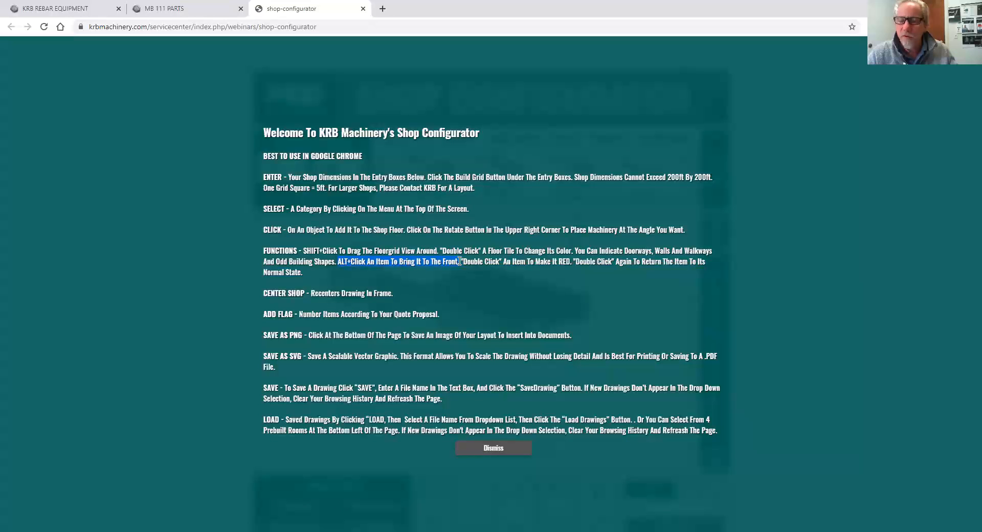
click(505, 449)
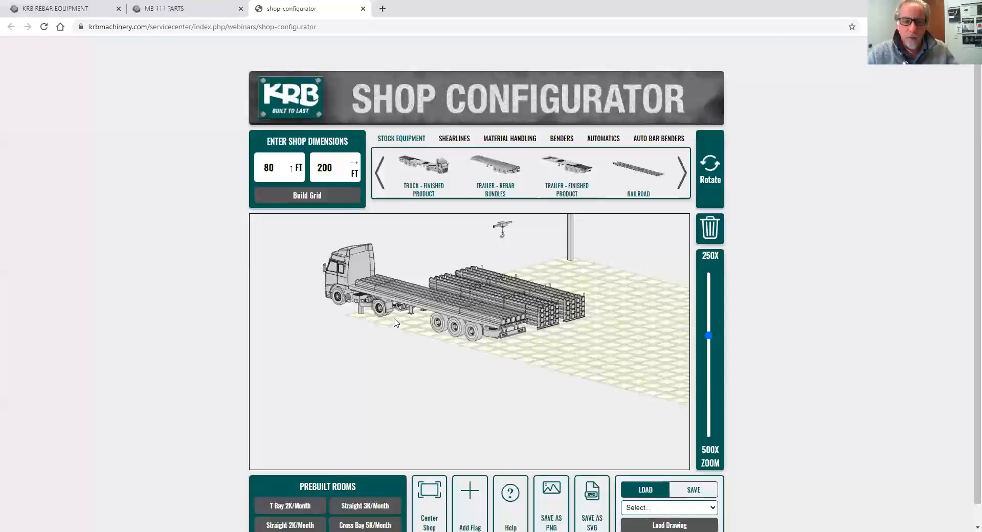
- Bring the corner crane pile in front of the truck and nudge the truck slightly into place
click(359, 311)
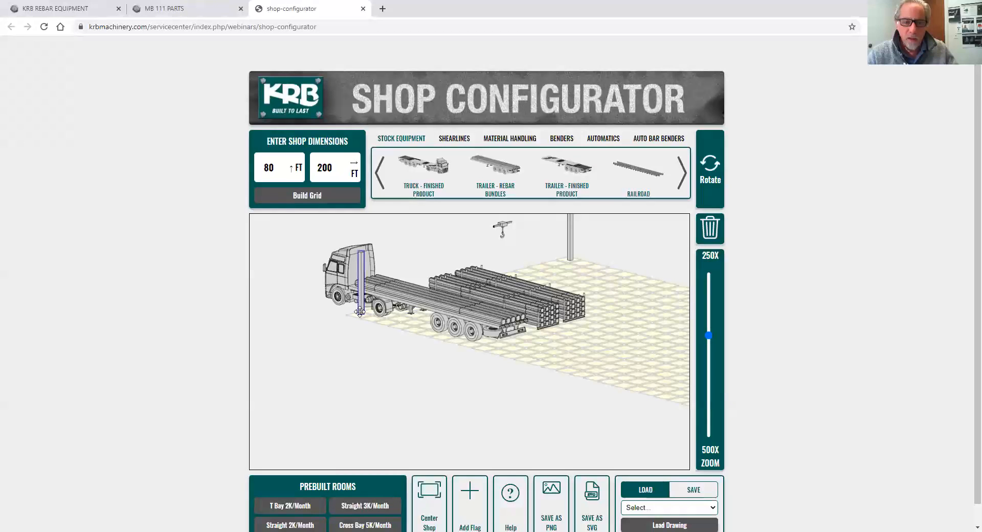
click(366, 301)
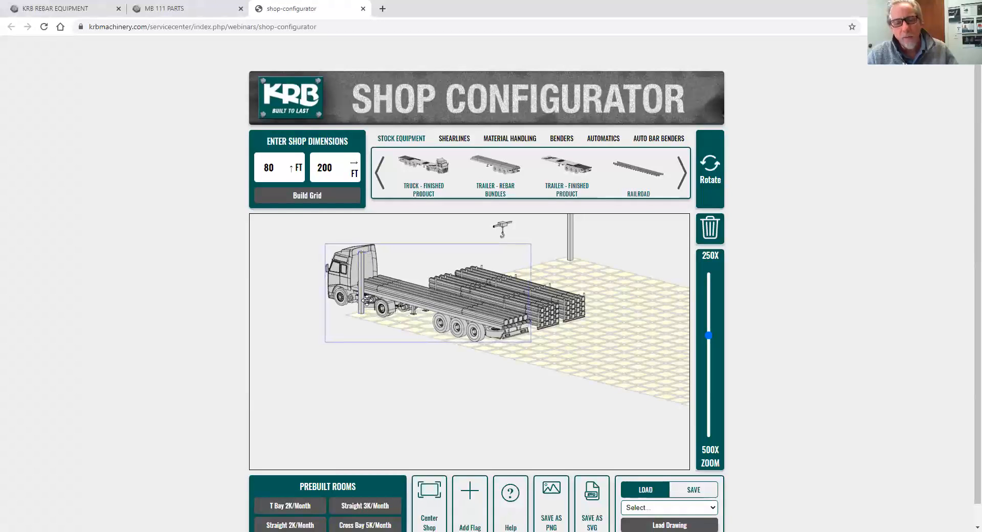
drag(367, 301, 366, 296)
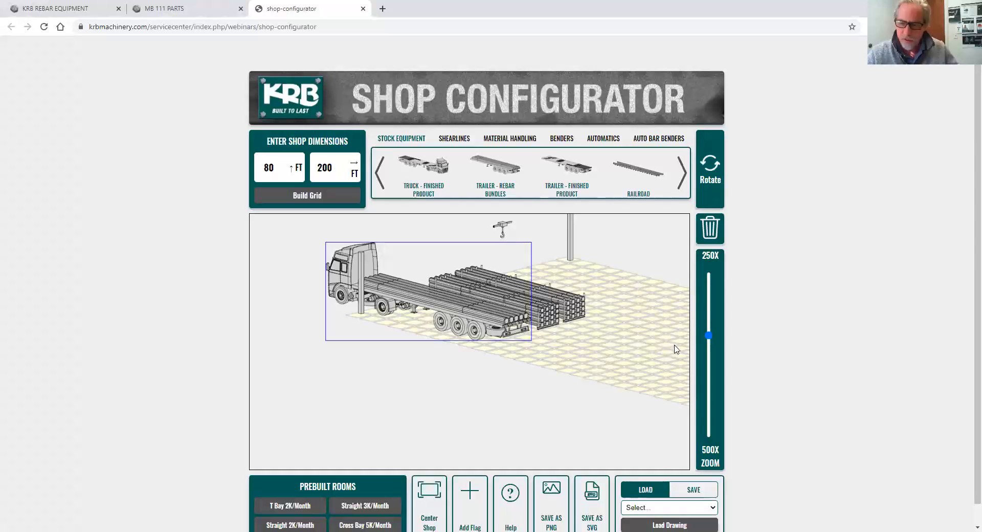
drag(708, 335, 708, 327)
click(709, 298)
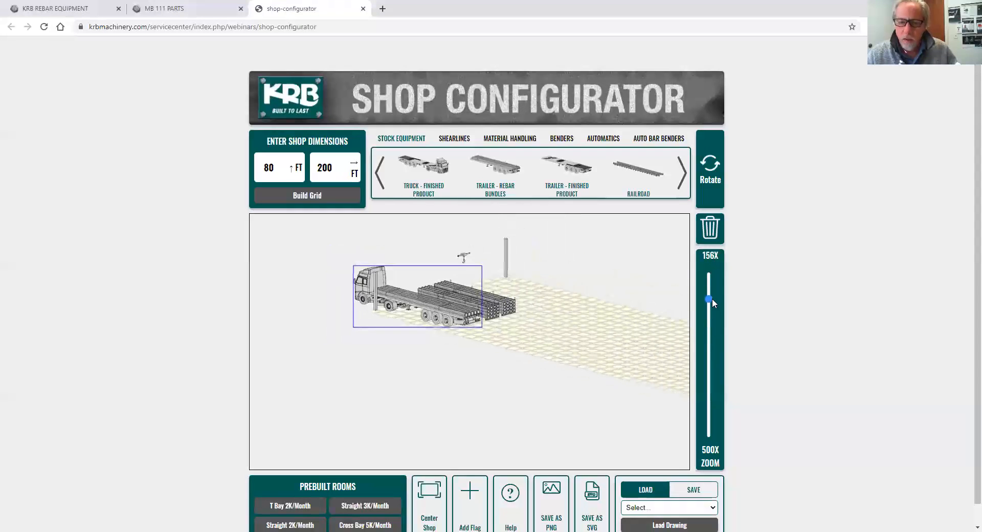
- Add a 40FT Entry shearline conveyor and place it beside the rebar stock at the far end of the floor
click(582, 341)
drag(583, 341, 501, 331)
click(456, 142)
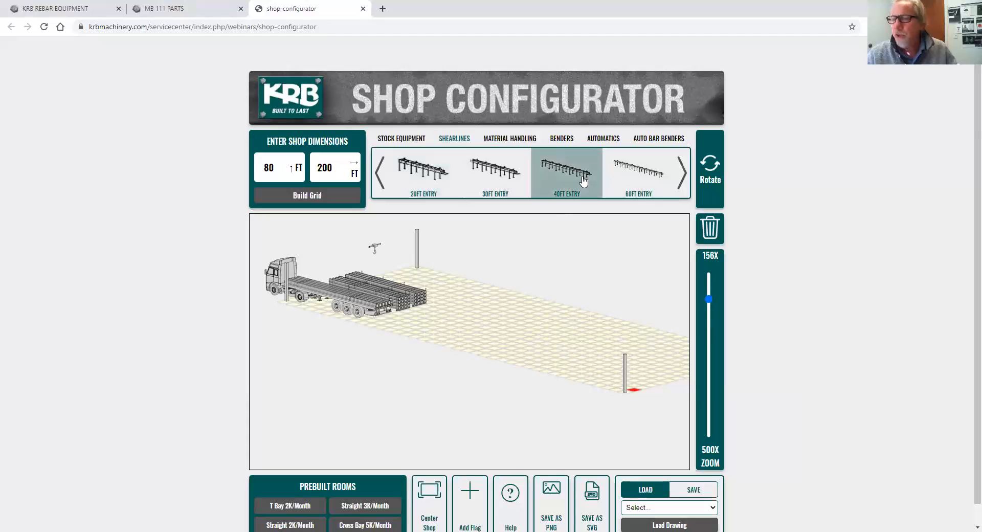
drag(583, 178, 460, 285)
- Add two 40FT Double shearline racks and move one of them clear of the other
click(683, 177)
click(683, 176)
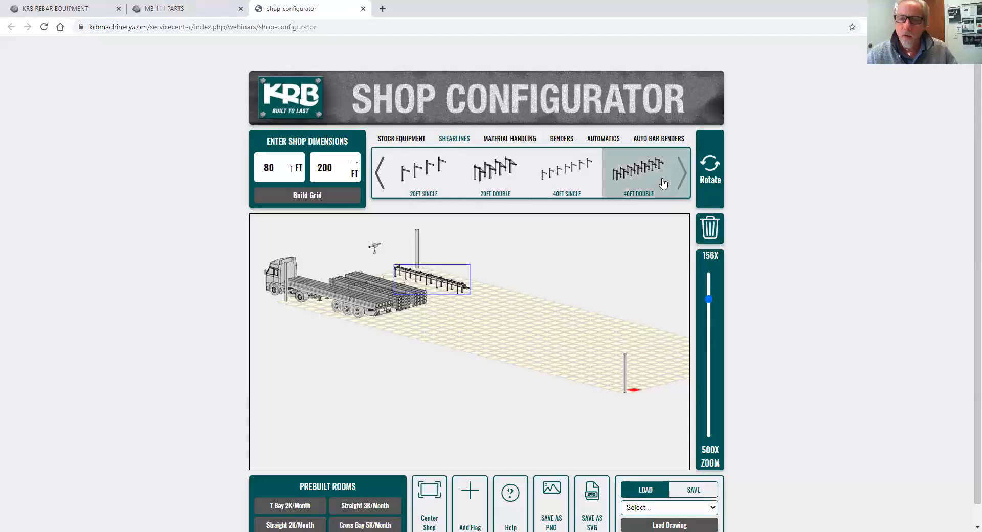
click(646, 174)
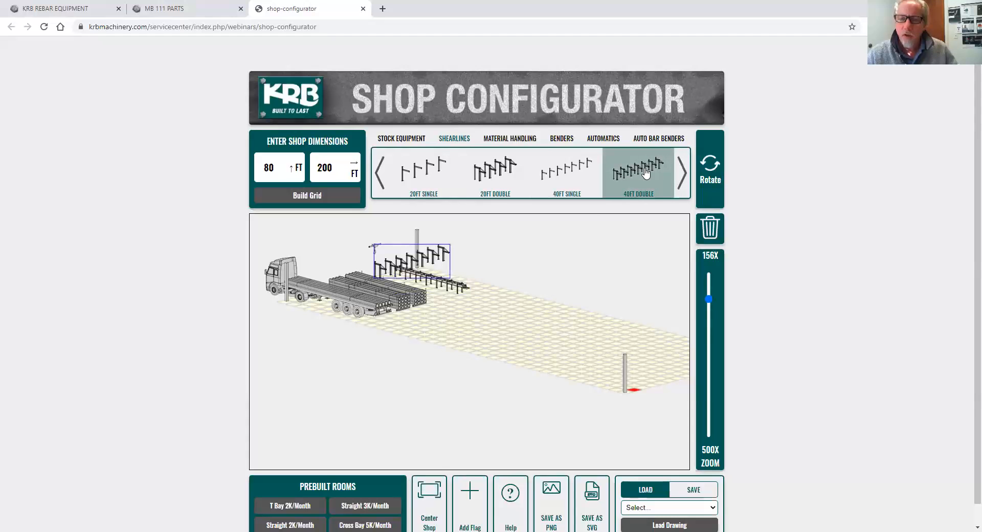
drag(441, 254, 500, 256)
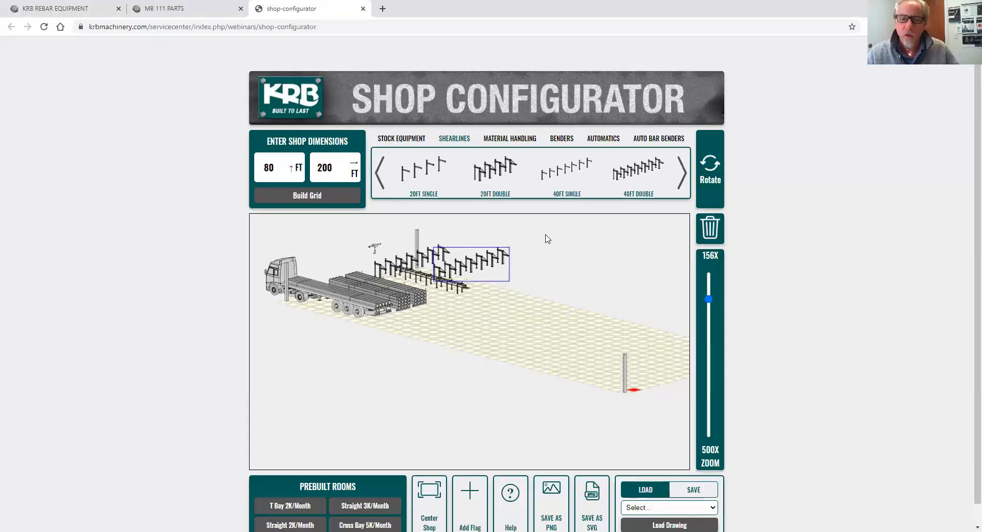
- Rotate the separated 40FT Double rack three times and place it along the far side of the entry conveyor
drag(708, 302, 709, 347)
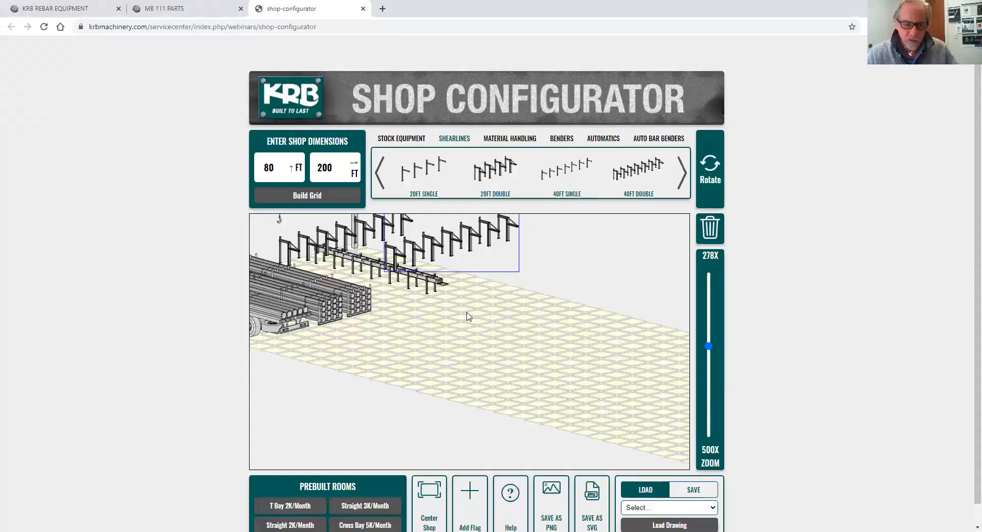
drag(465, 317, 528, 350)
mouse_move(494, 279)
mouse_down()
mouse_move(521, 274)
mouse_move(513, 277)
mouse_up()
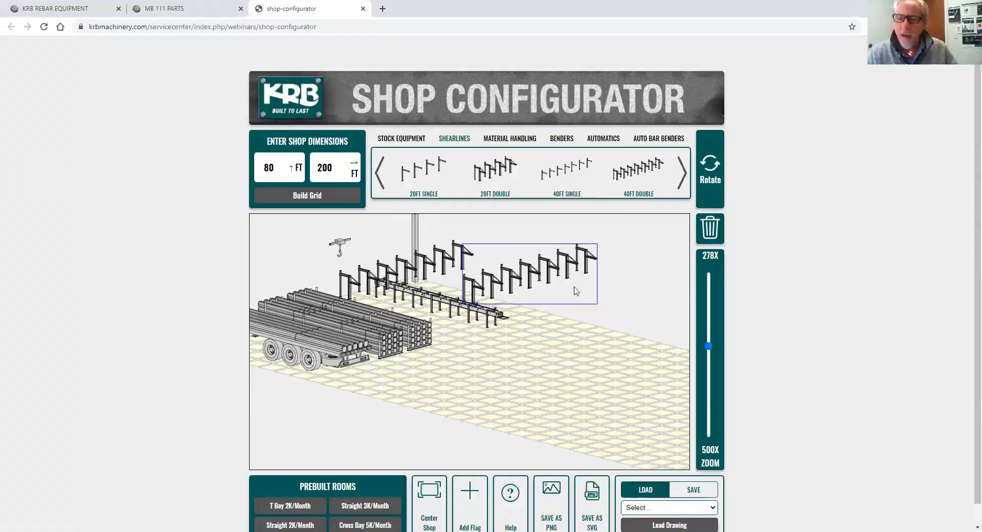
click(714, 169)
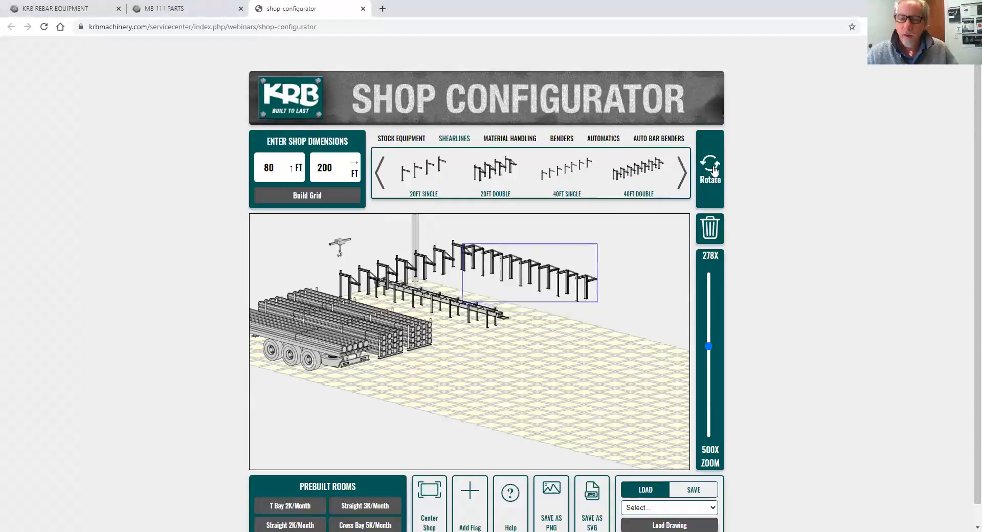
click(714, 169)
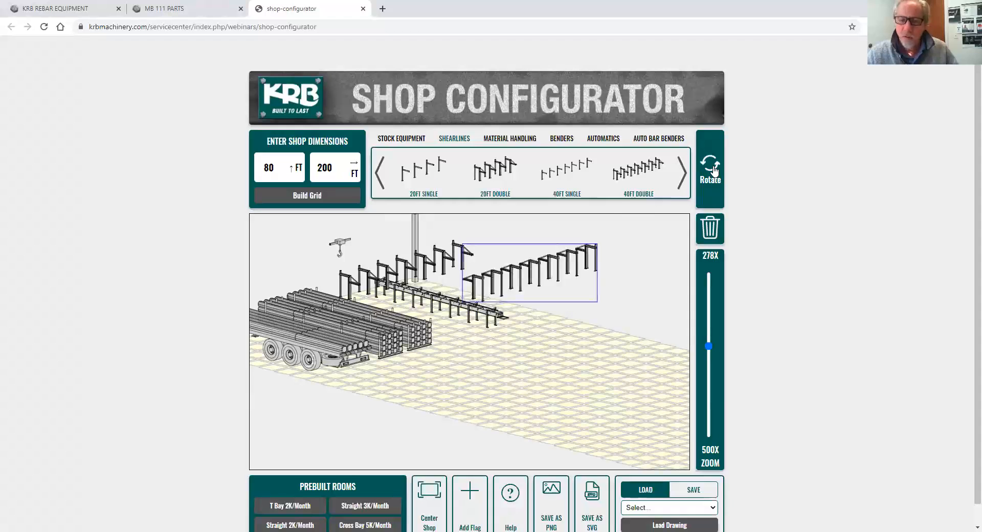
click(714, 170)
drag(569, 288, 506, 305)
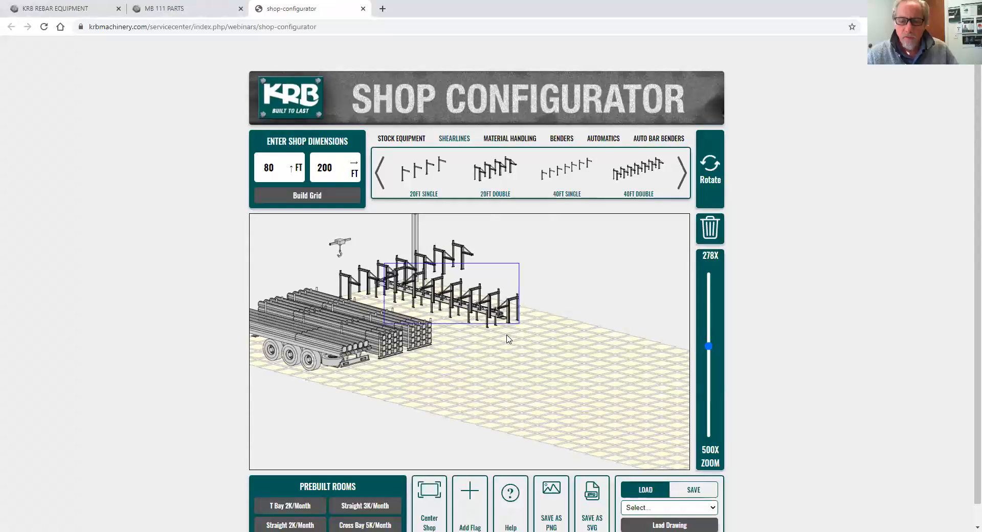
- Bring the entry conveyor in front of the double rack behind it
click(488, 328)
click(487, 325)
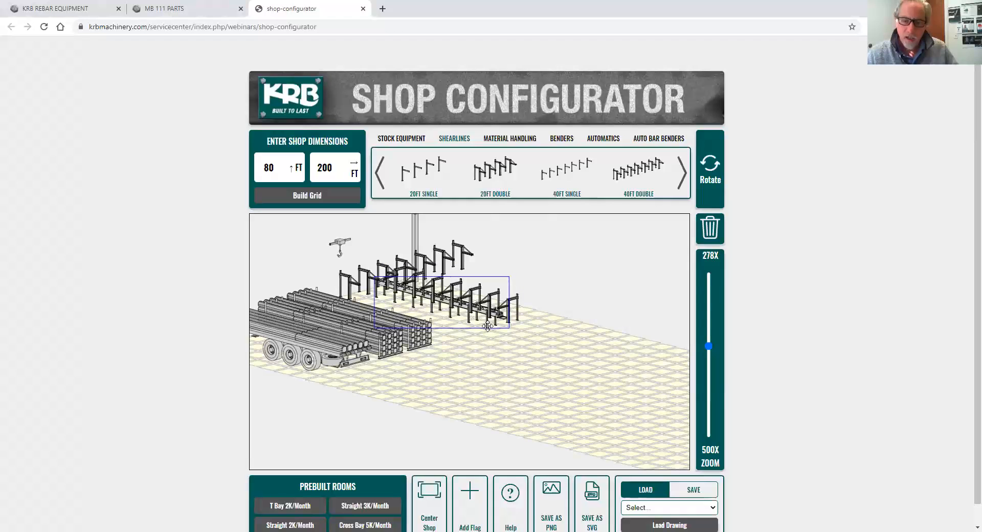
key(Up)
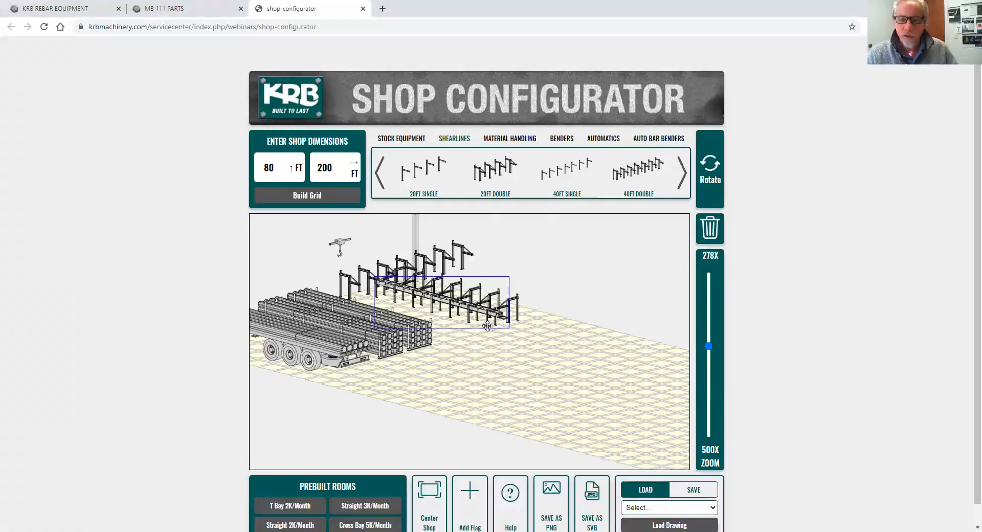
- Rotate the other 40FT Double rack once and place it along the entry conveyor's side facing the rebar stock
click(469, 256)
click(469, 260)
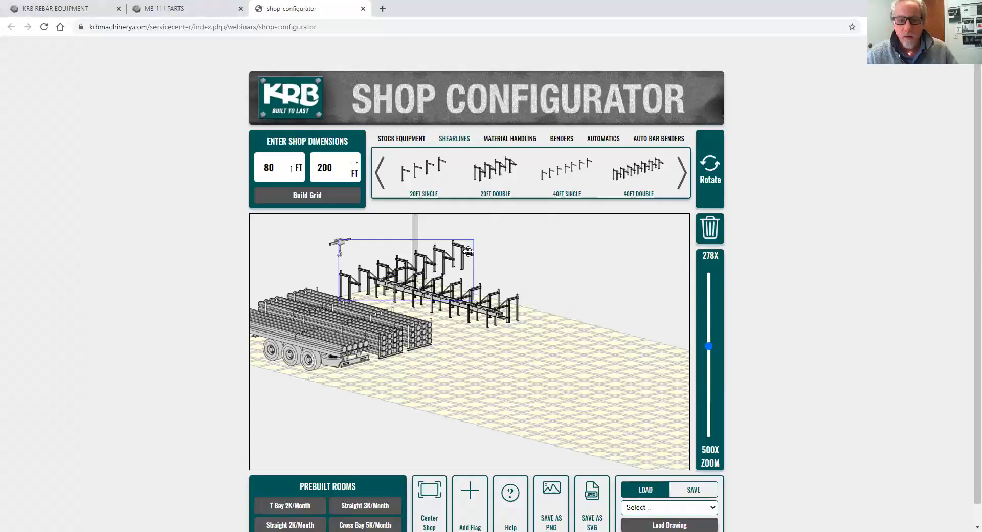
click(714, 175)
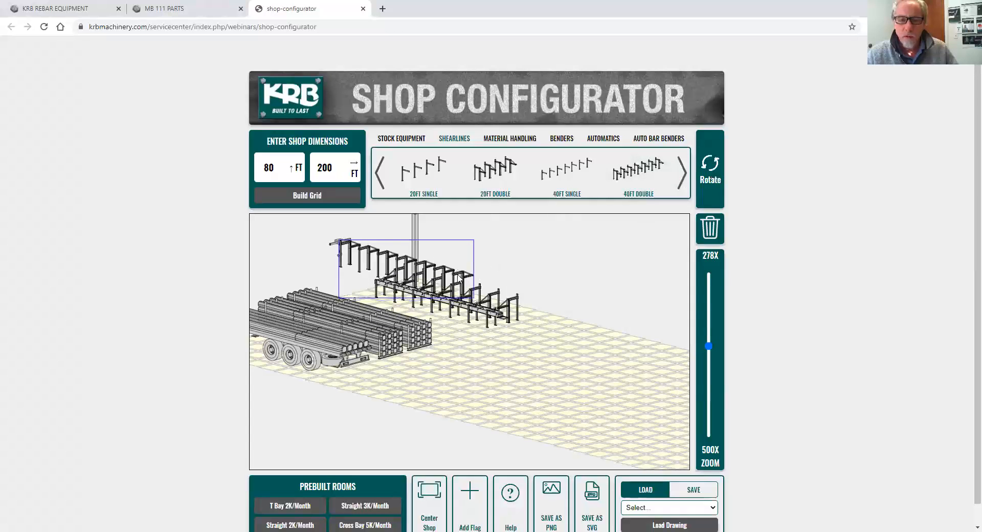
drag(456, 273, 468, 310)
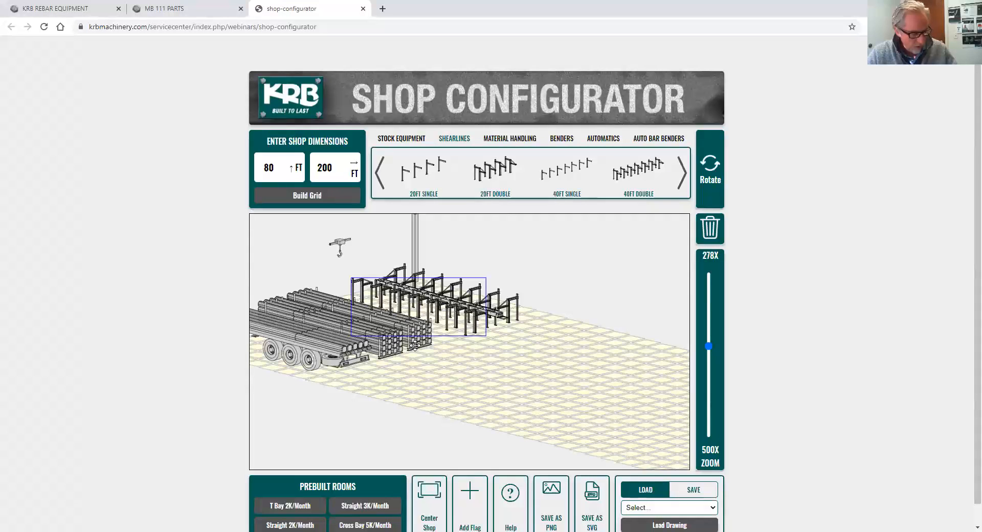
- Restack the overlapping items so the rebar stock, the truck and the corner crane pile stand in front of one another
drag(414, 345, 343, 361)
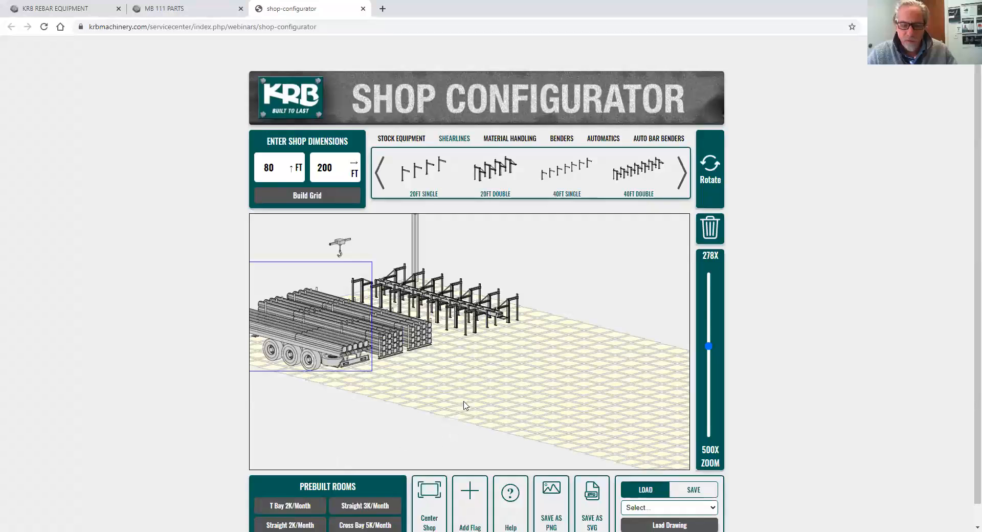
drag(465, 405, 599, 412)
click(316, 346)
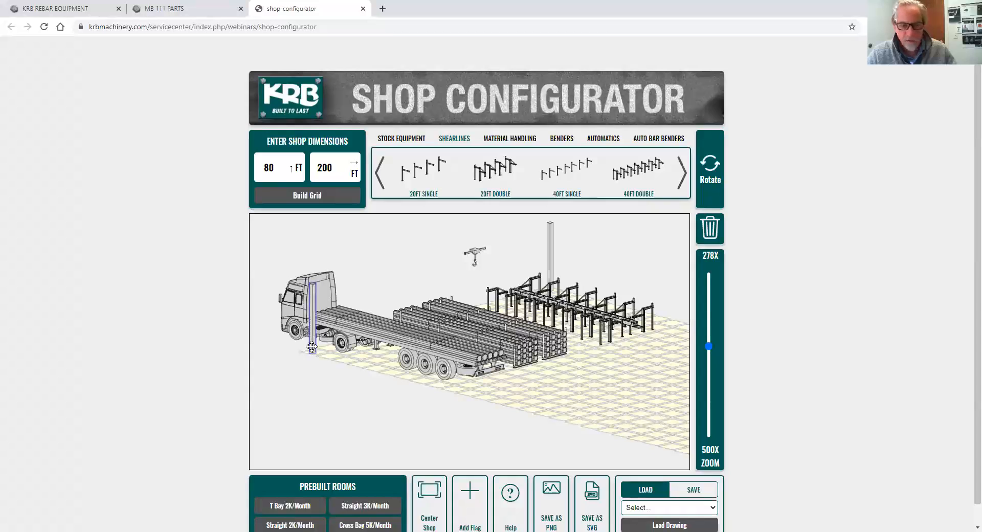
click(576, 398)
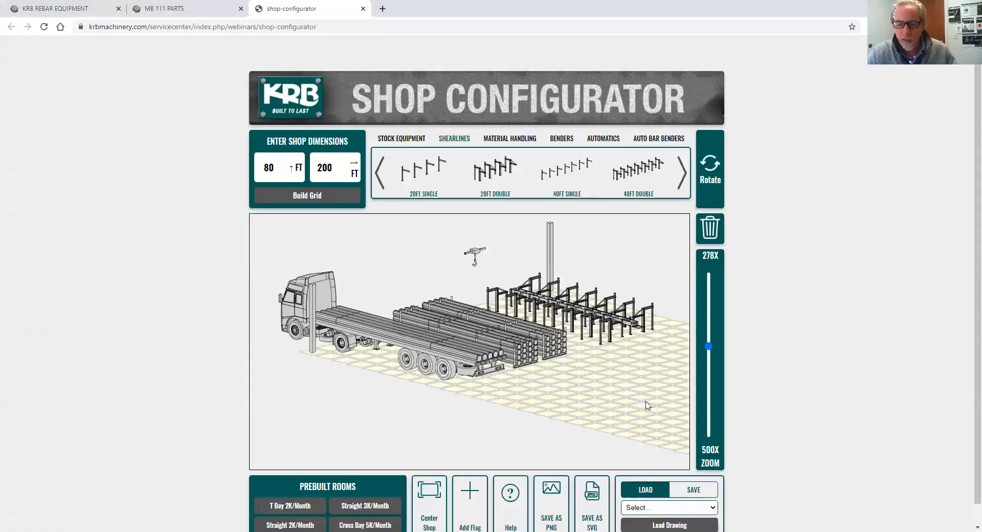
- Place a Console beside the free end of the entry conveyor and an H4100 shear directly at that end
drag(647, 408, 466, 366)
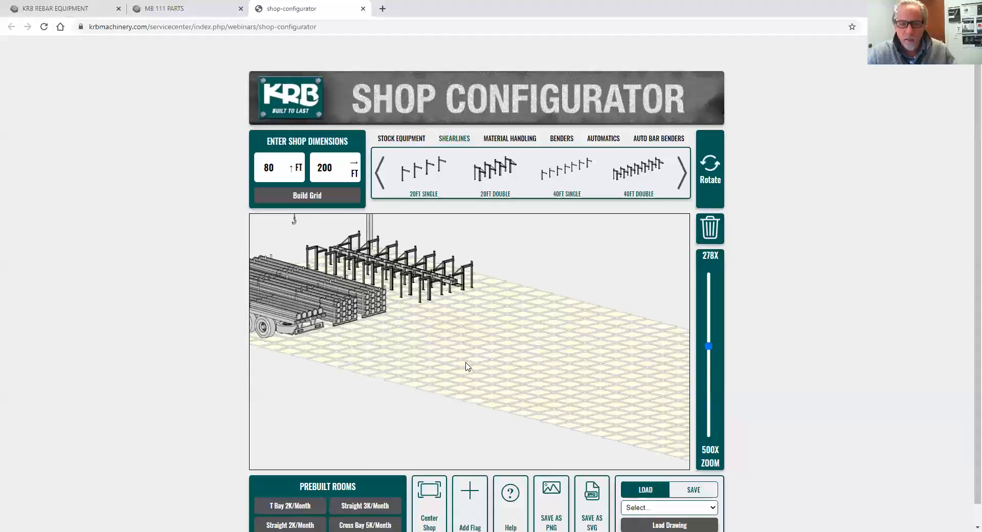
click(683, 174)
click(683, 173)
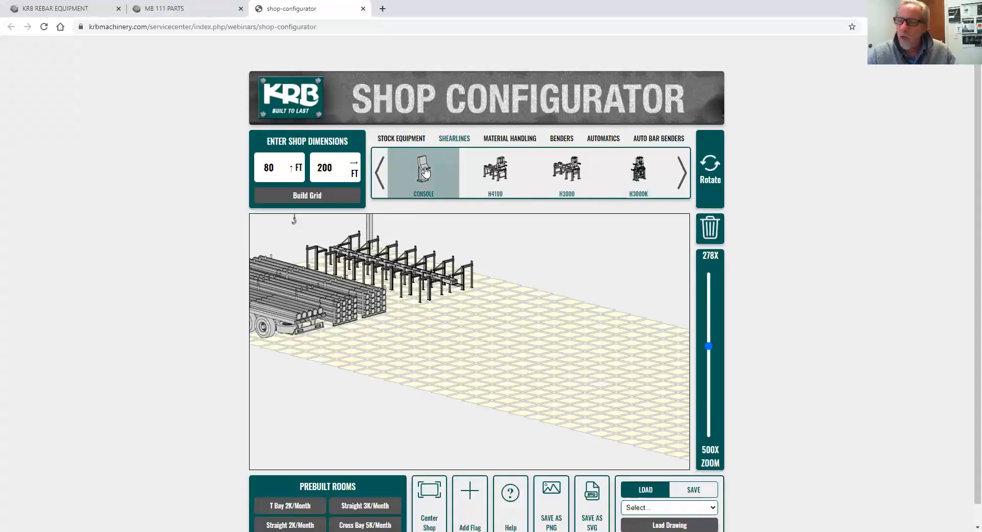
drag(425, 172, 447, 305)
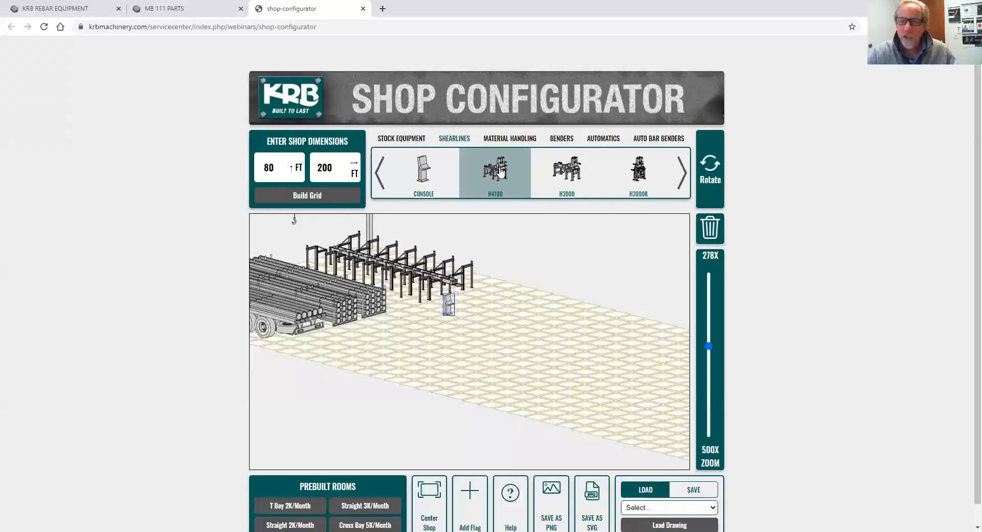
drag(498, 174, 480, 287)
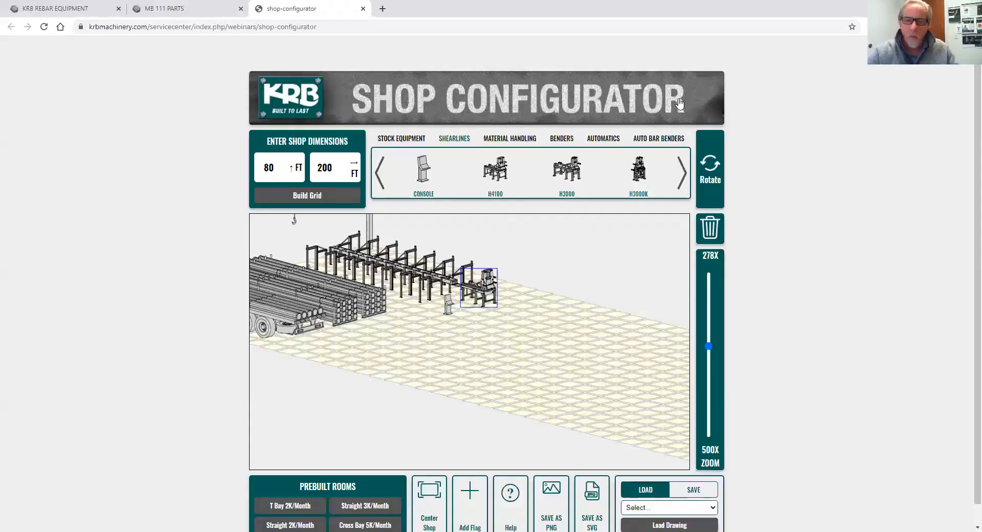
- Place a 50FT Measuring conveyor in line with the H4100 shear's outlet, deleting the first one added
click(639, 179)
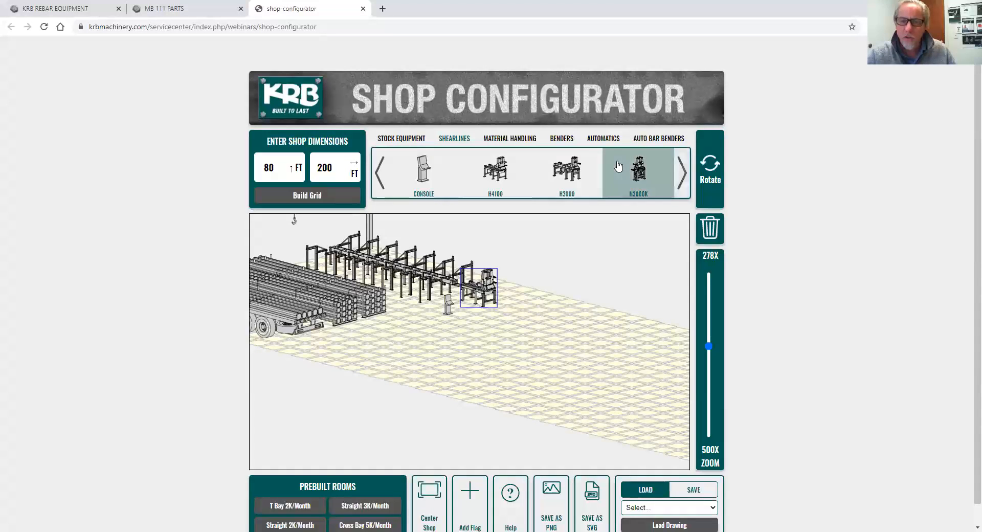
click(516, 159)
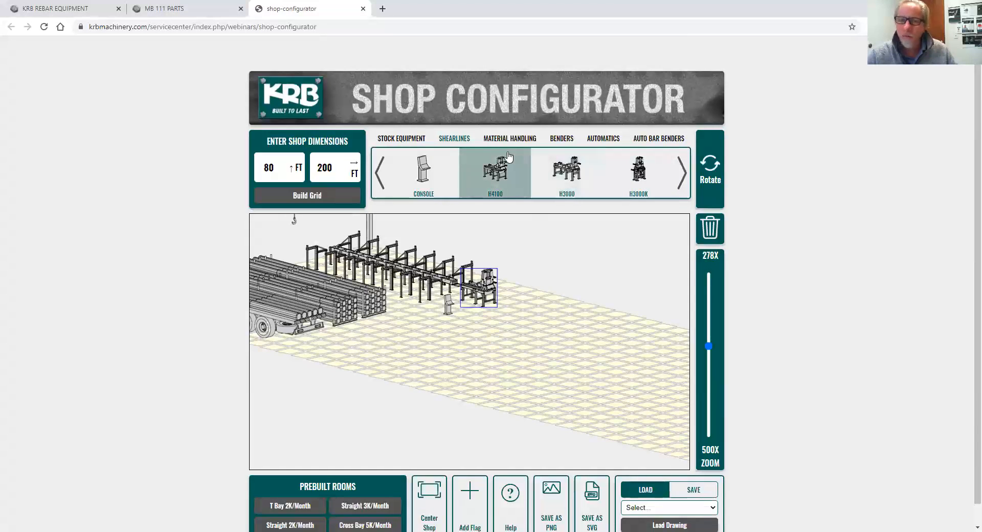
click(685, 176)
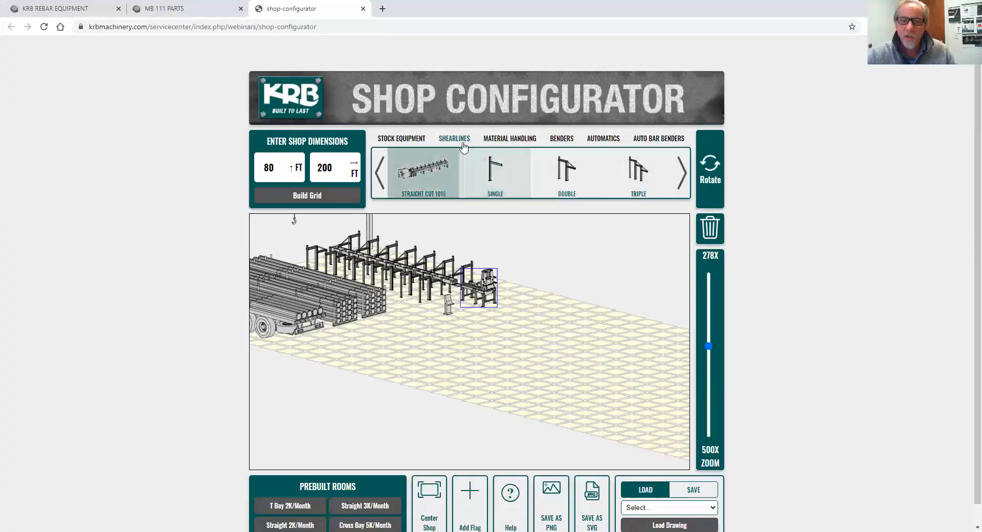
click(685, 177)
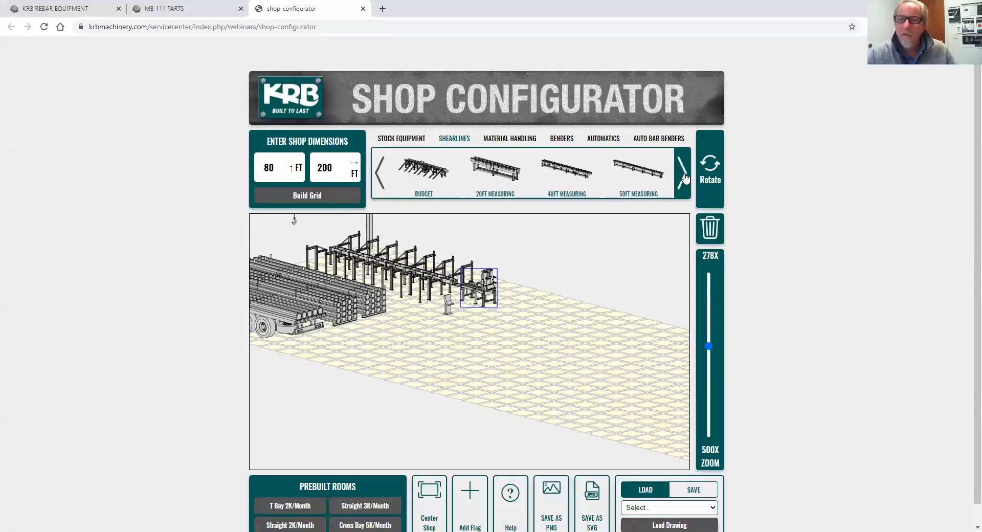
click(638, 173)
drag(416, 250, 648, 331)
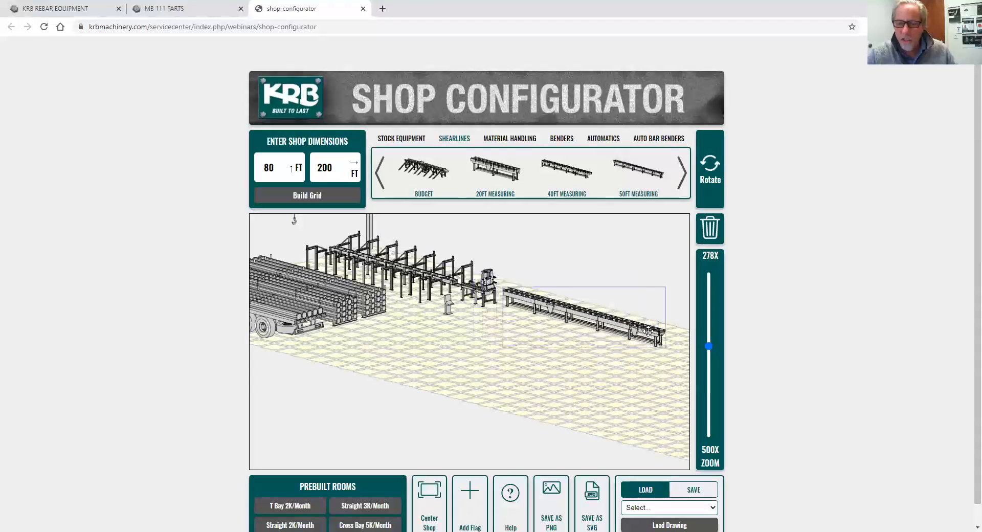
click(709, 229)
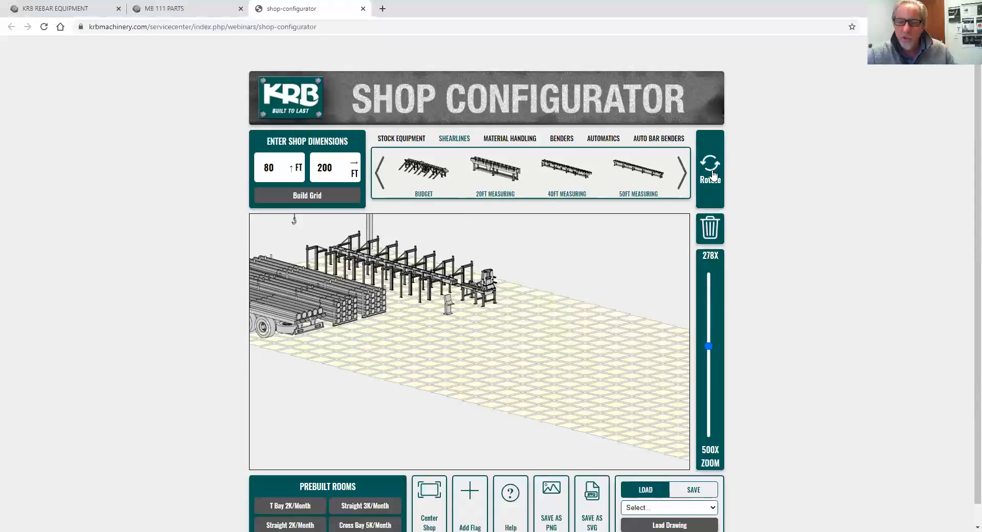
drag(541, 305, 536, 307)
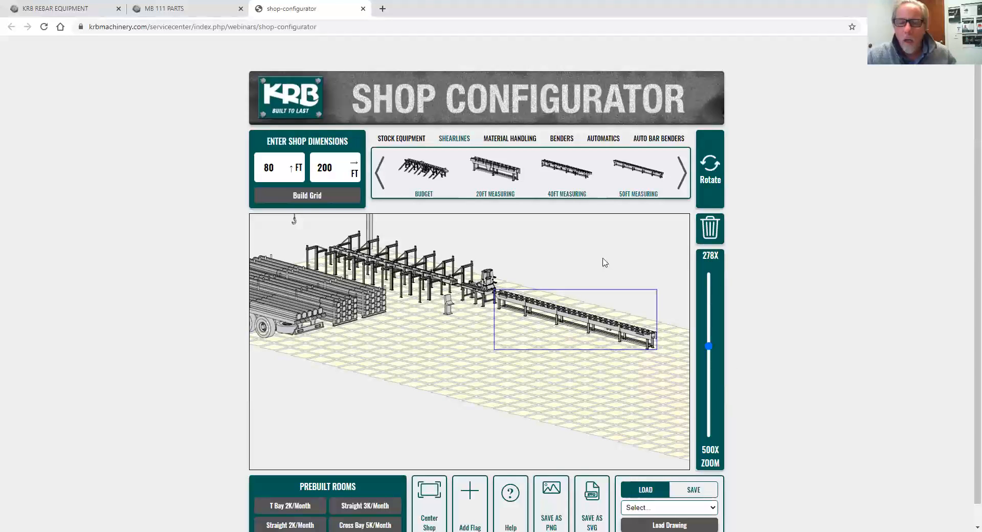
- Add a 40FT 4BIN unit, rotate it once and place it along the far side of the measuring conveyor
click(683, 175)
click(683, 174)
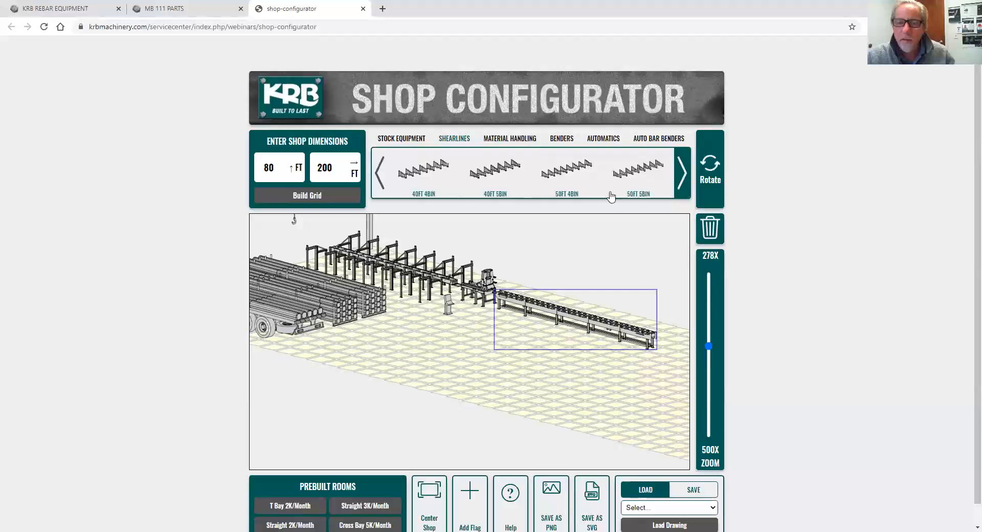
click(428, 175)
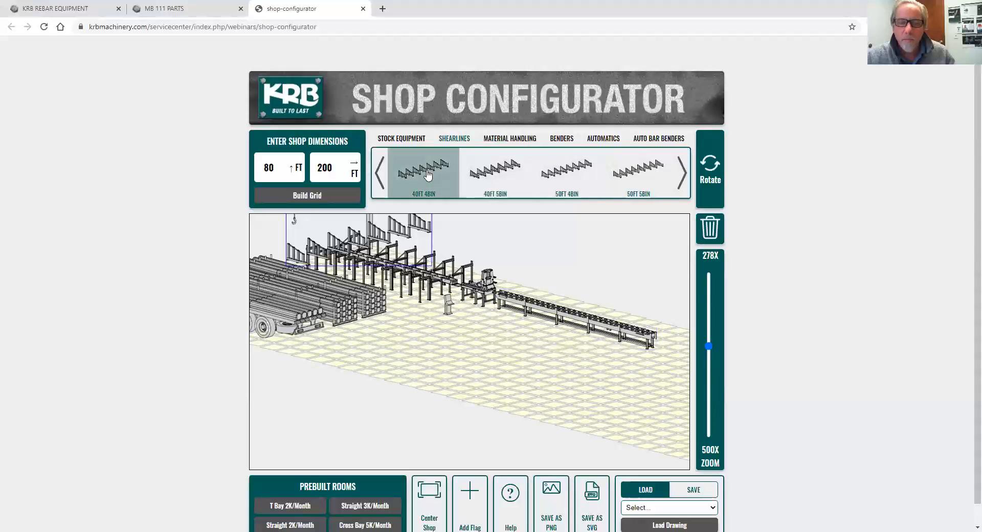
drag(406, 229, 615, 281)
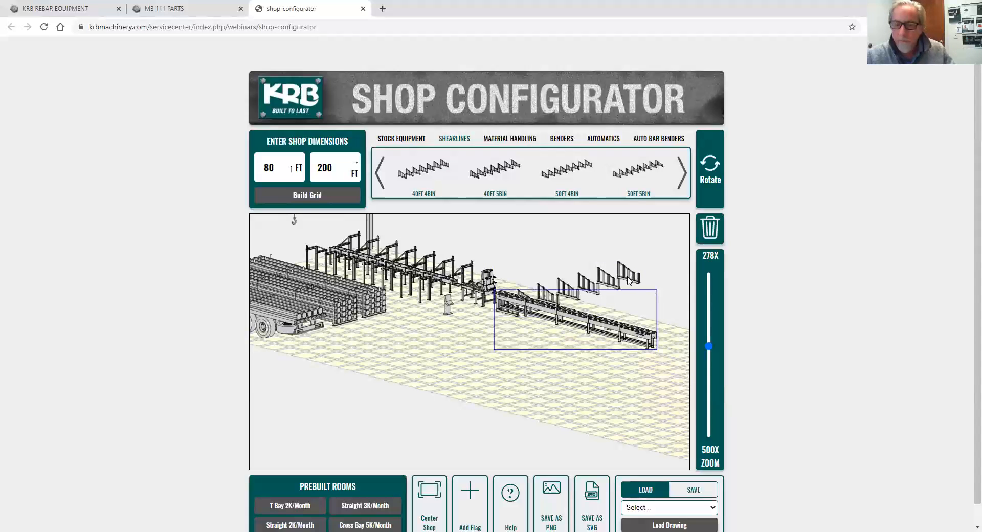
click(709, 169)
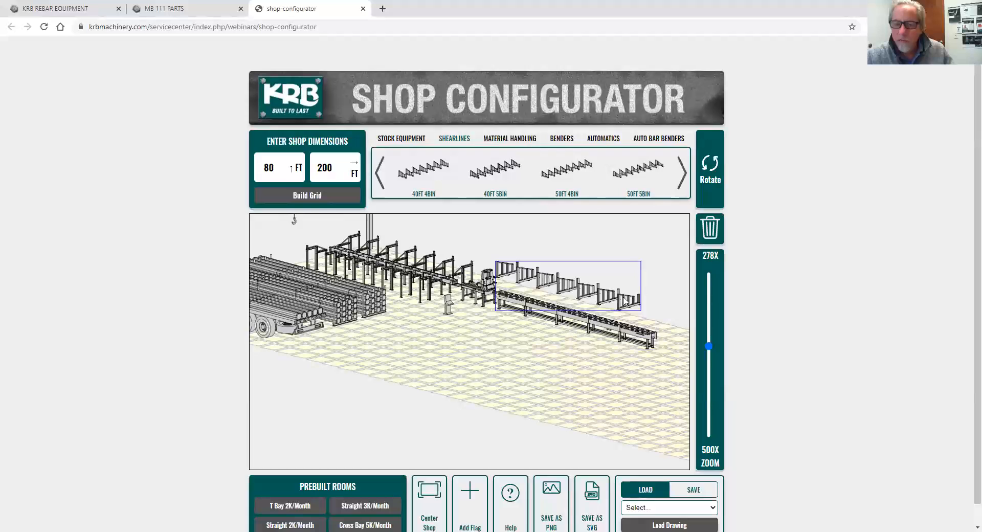
drag(650, 334, 566, 319)
- Fit the 40FT 4BIN unit closely along the measuring conveyor's far side, with the conveyor standing in front of it
click(515, 303)
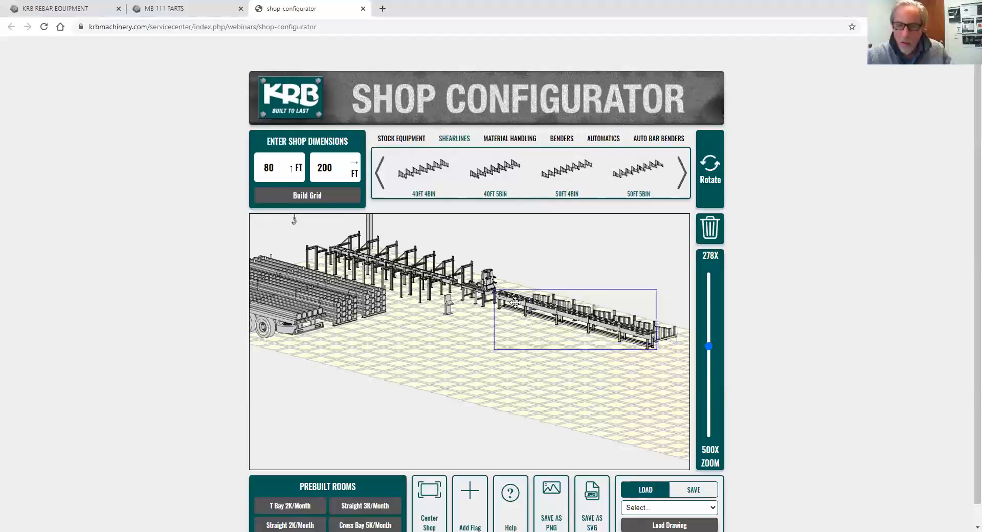
click(666, 334)
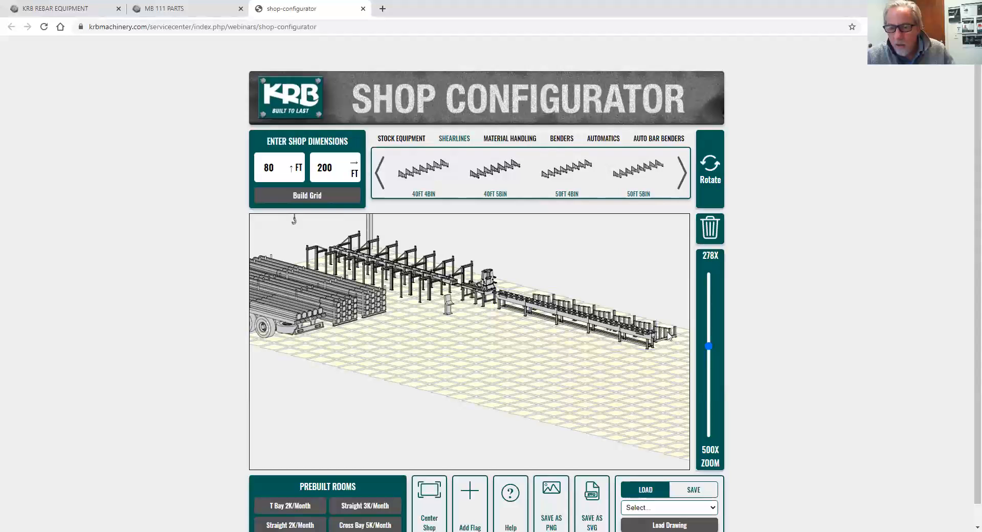
click(670, 335)
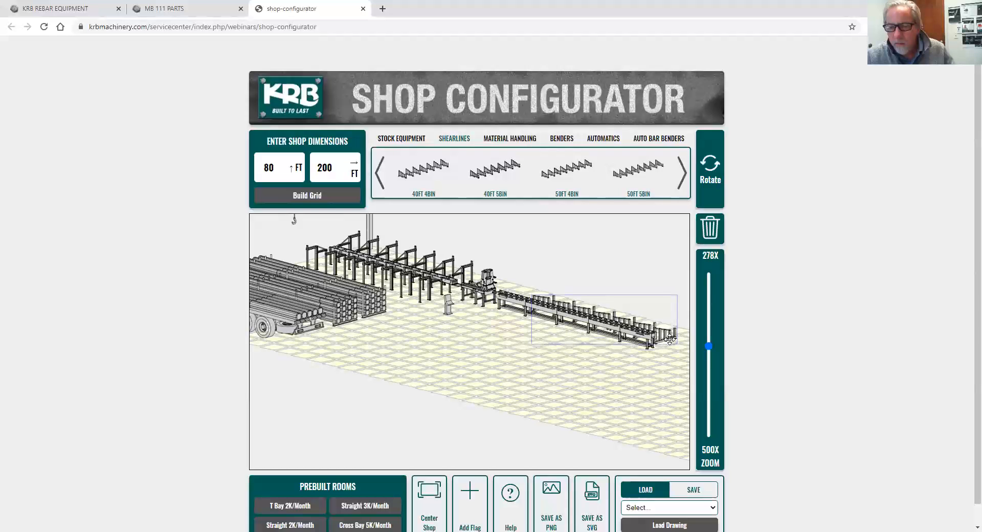
- Add a 10 FT CHAINDRAG, rotate it twice and place it against the near side of the measuring conveyor
click(503, 142)
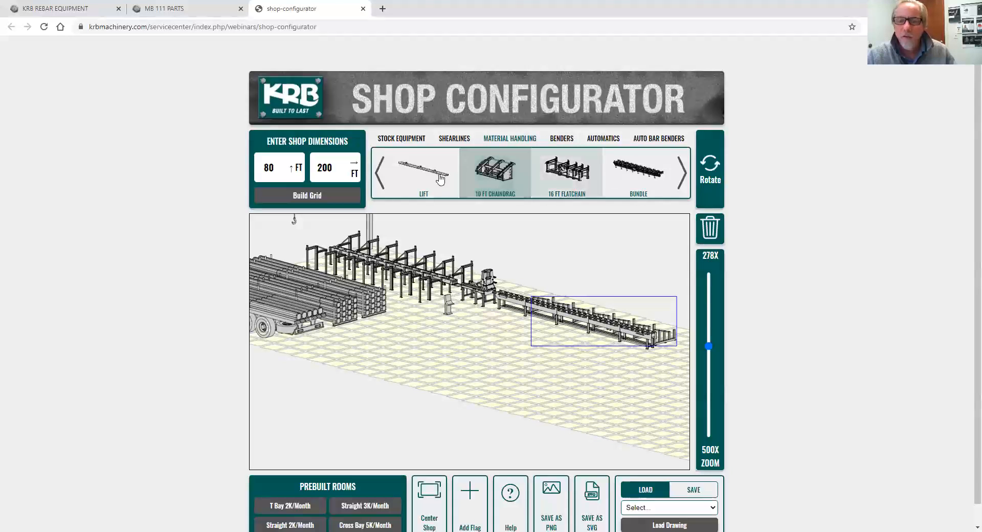
click(683, 178)
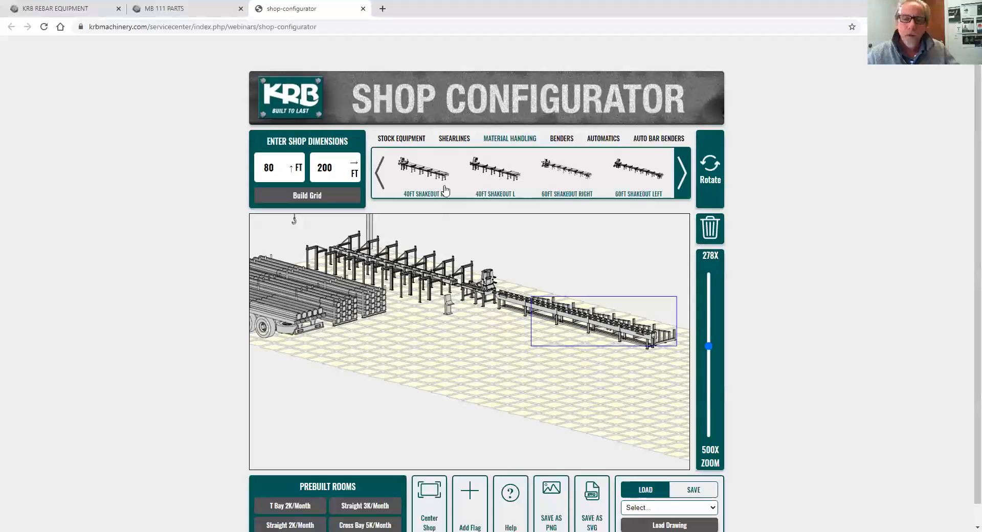
click(378, 179)
click(378, 178)
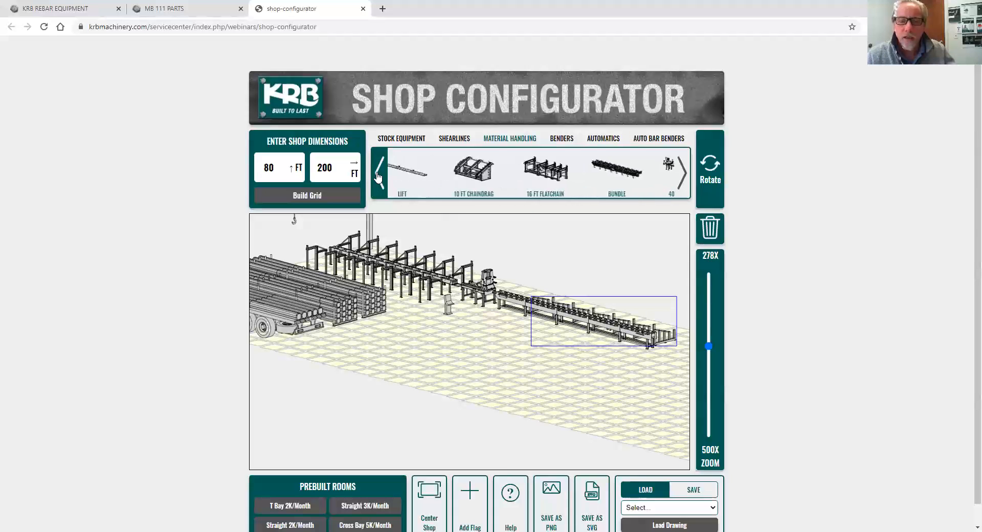
click(505, 174)
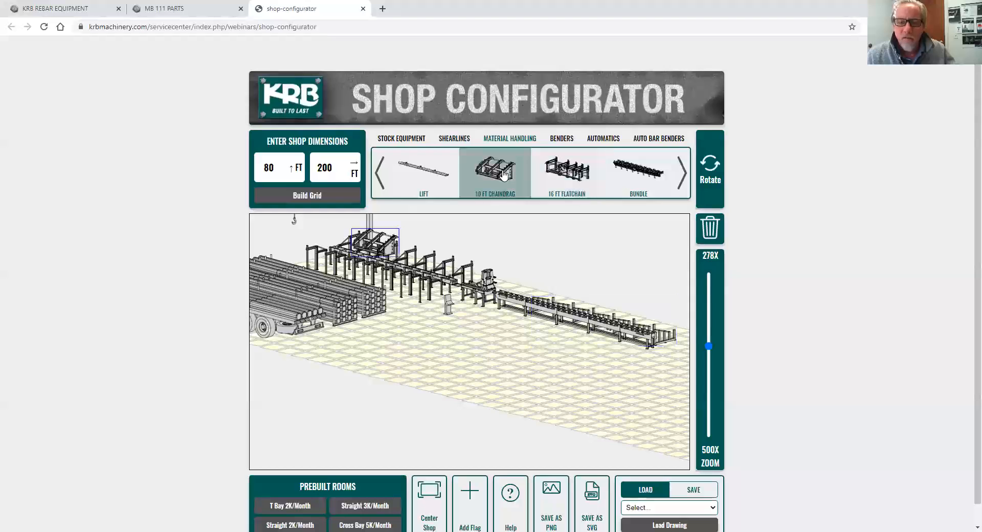
drag(389, 246, 551, 331)
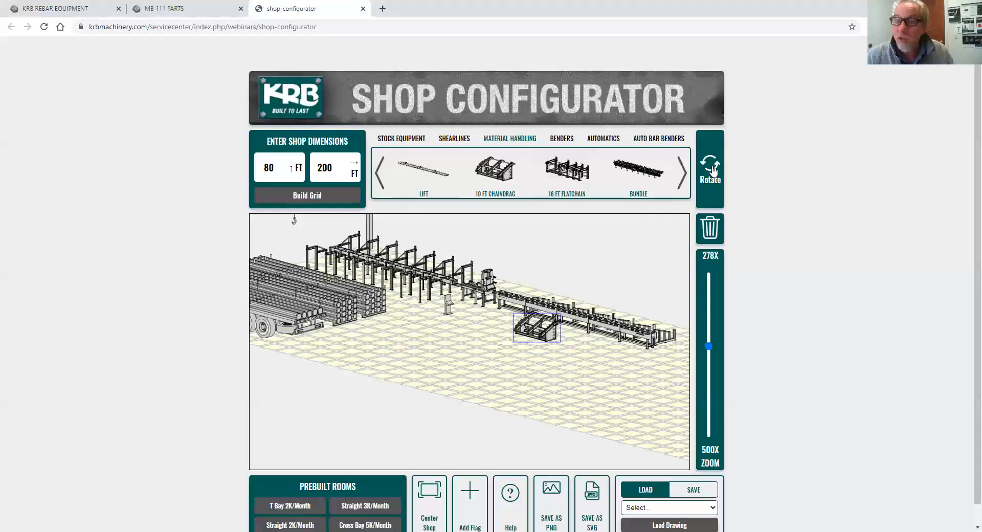
click(711, 168)
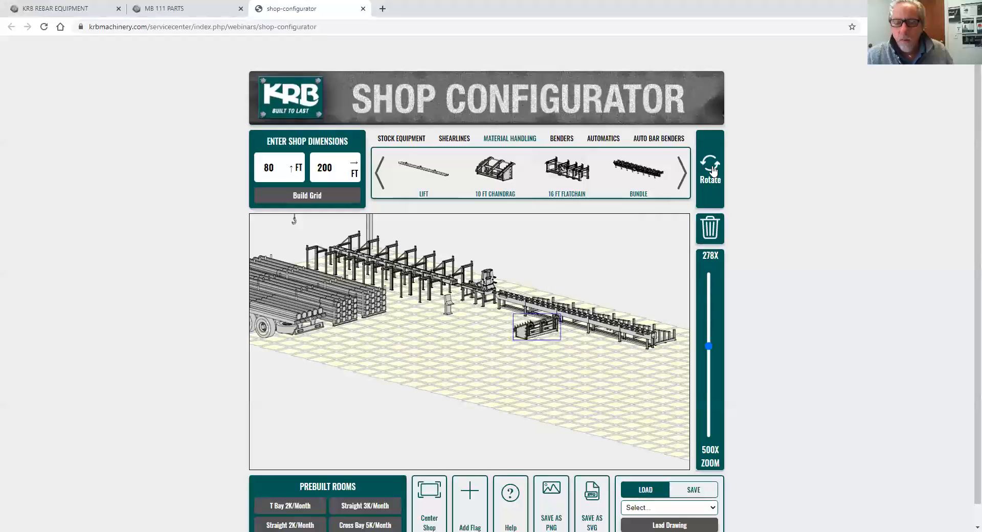
click(711, 168)
drag(548, 324, 562, 306)
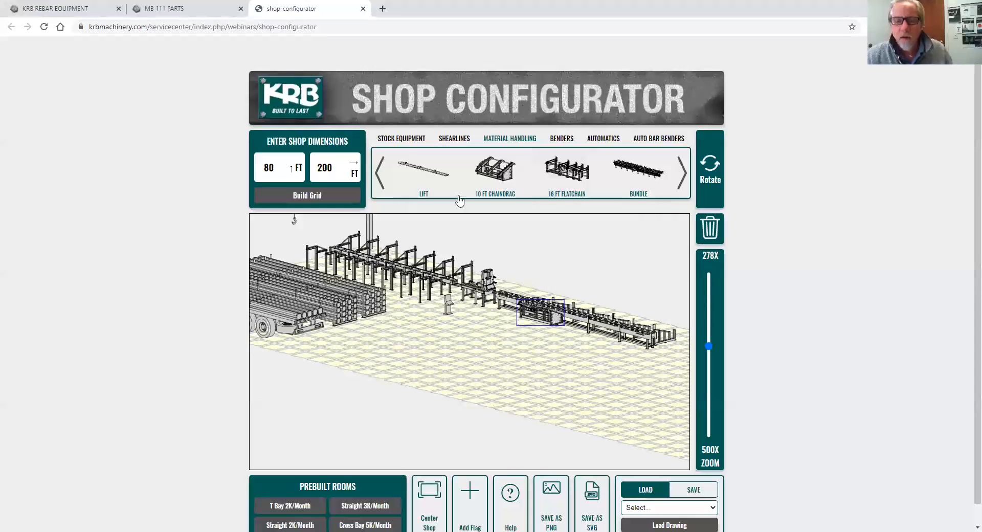
- Add two more 10 FT CHAINDRAG units, oriented like the first, in a row along the measuring conveyor's near side
click(506, 178)
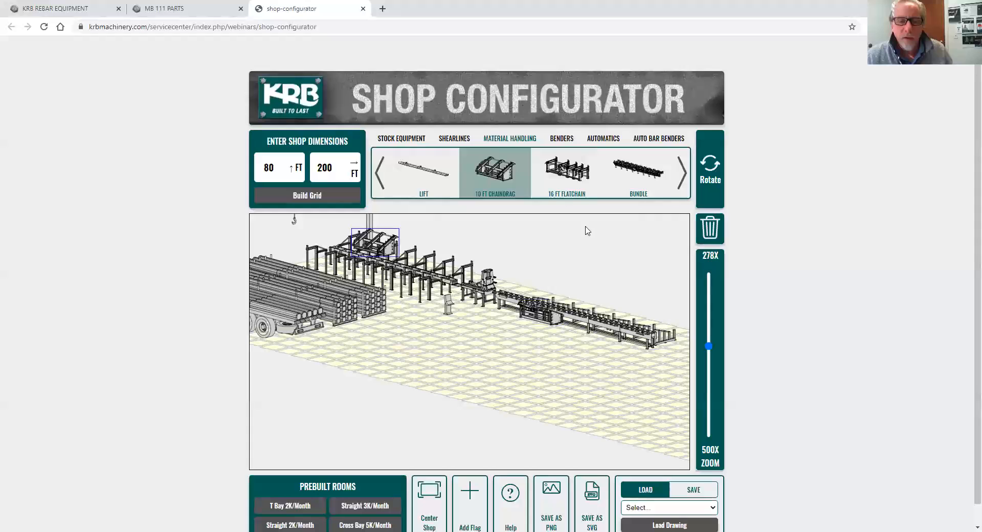
click(704, 167)
click(708, 166)
drag(515, 271, 598, 332)
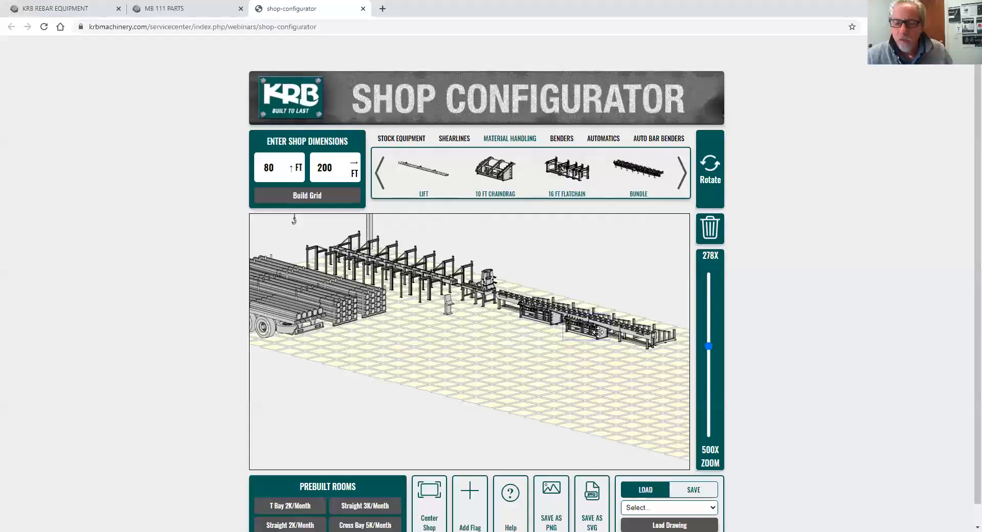
click(504, 177)
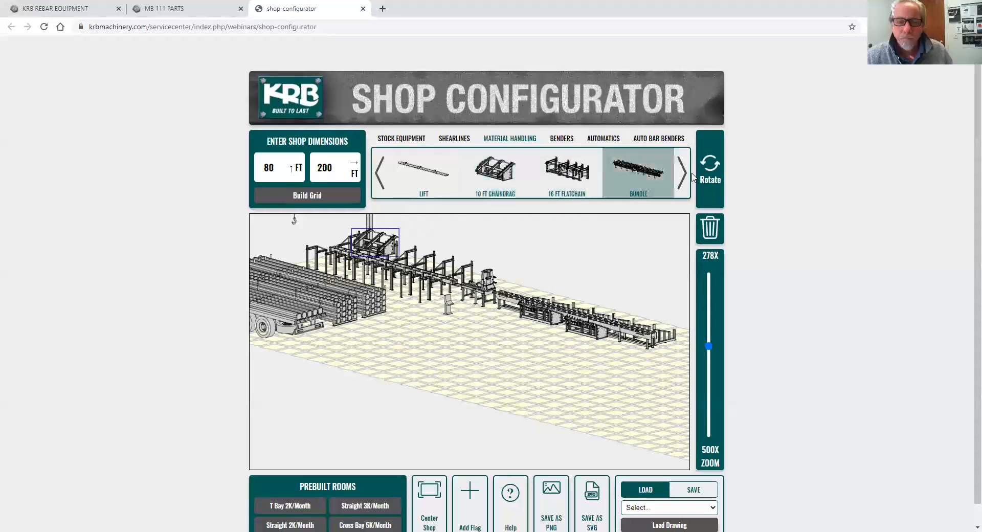
click(710, 171)
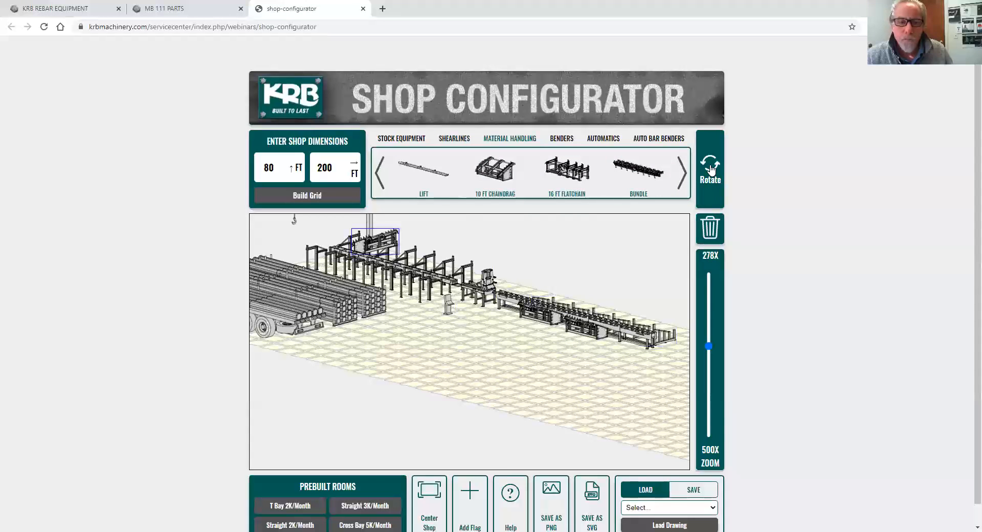
drag(374, 238, 584, 329)
click(629, 339)
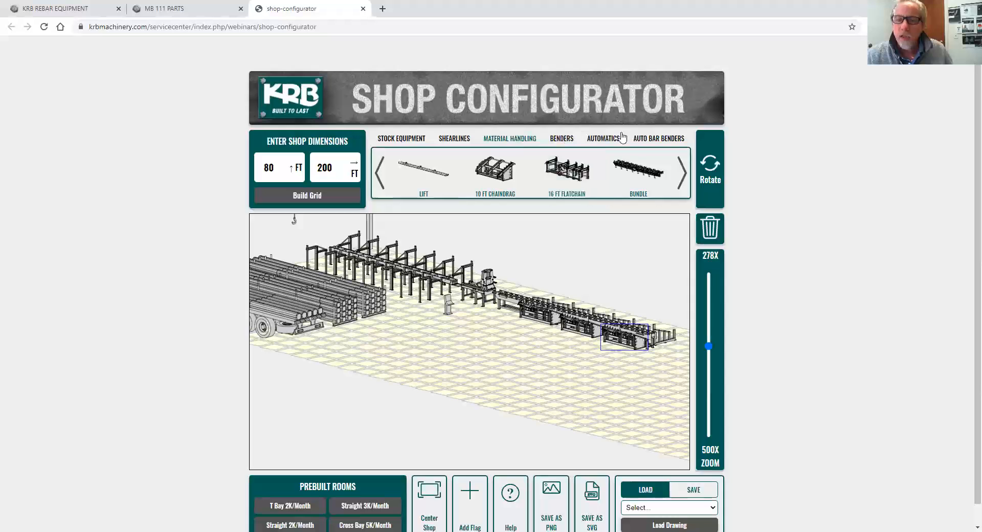
- Add a 40FT 111 auto bar bender, rotate it three times and place it parallel in front of the three chaindrags
click(647, 142)
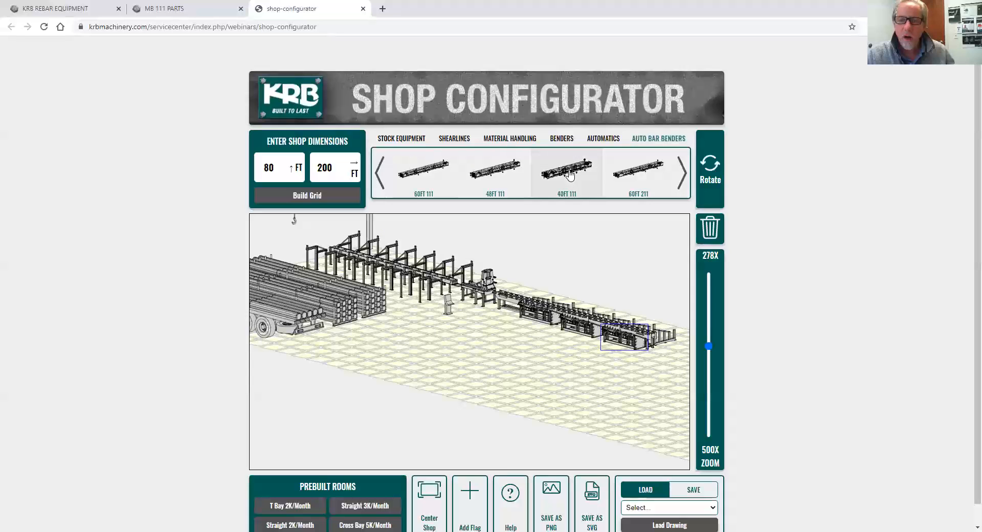
click(569, 174)
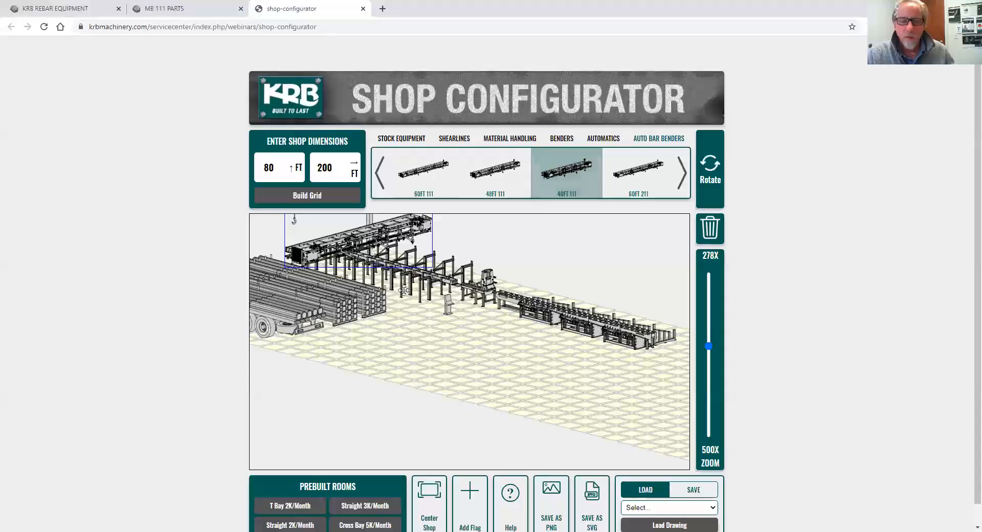
click(492, 345)
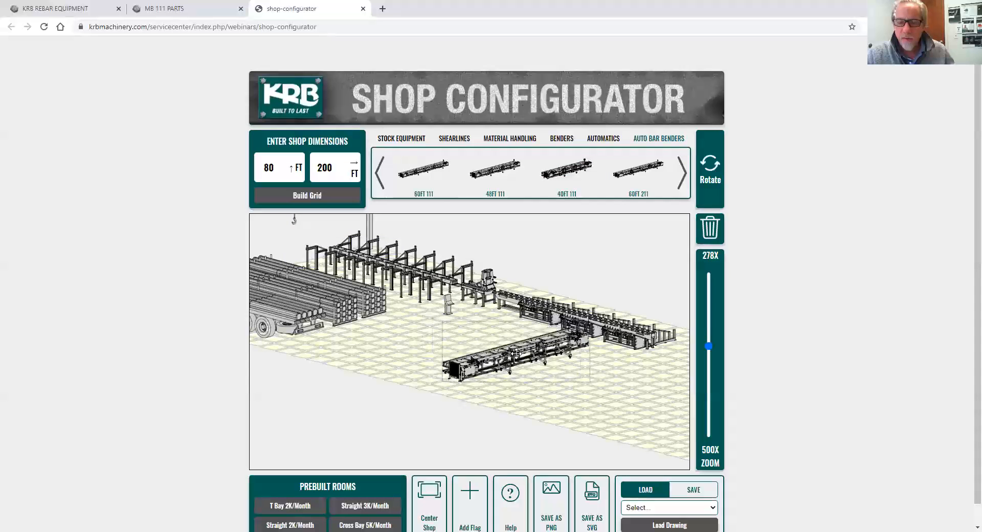
click(709, 165)
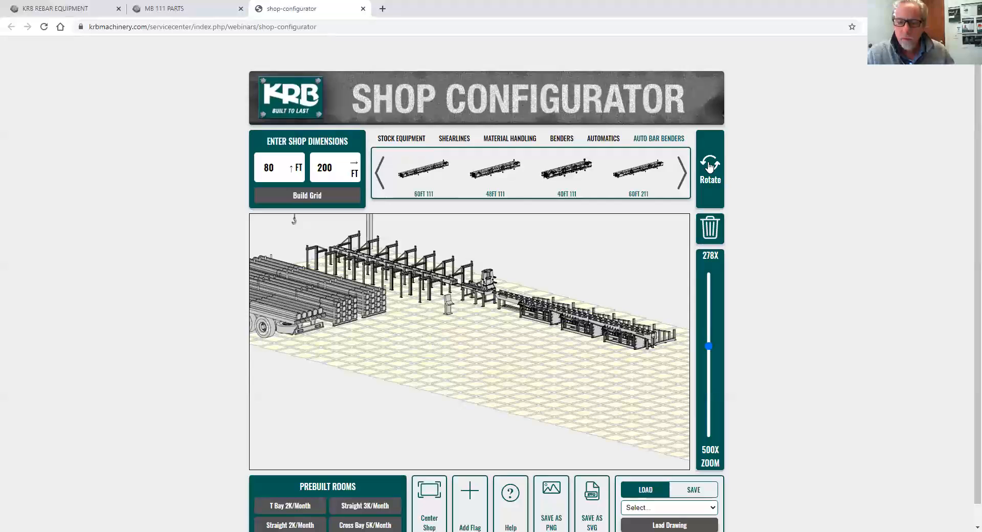
click(709, 165)
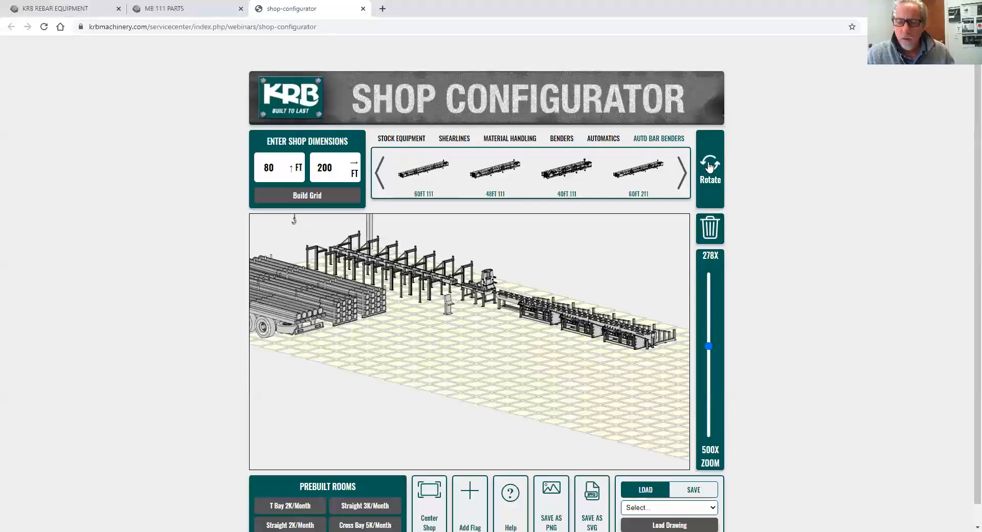
click(709, 165)
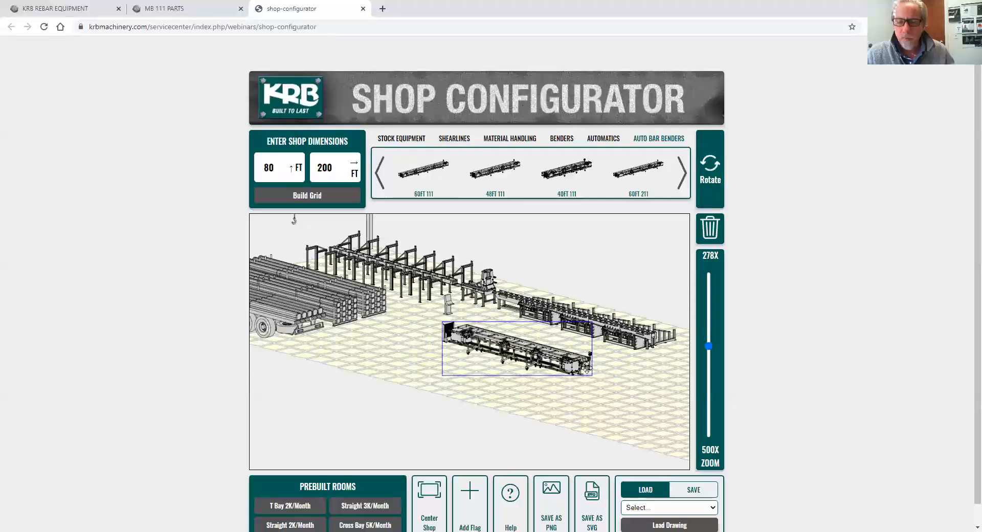
drag(590, 363, 621, 345)
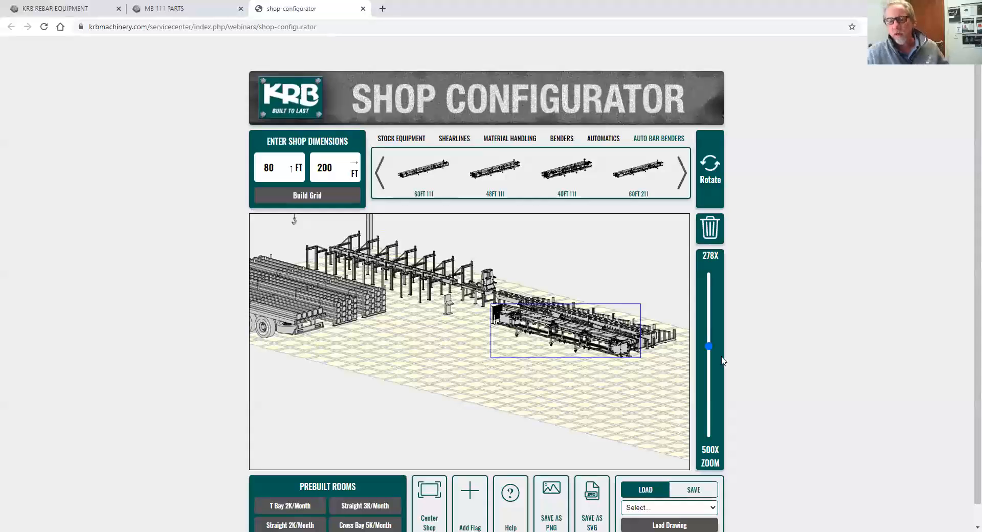
- Examine the auto bar bender, chaindrags and measuring conveyor up close, plus the other 111 bender lengths on offer
drag(708, 374, 709, 431)
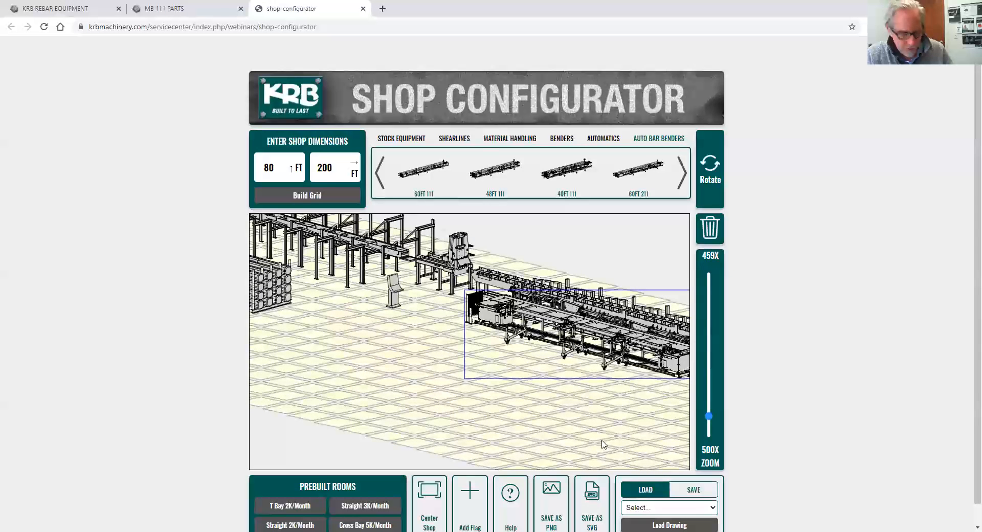
drag(593, 435, 500, 417)
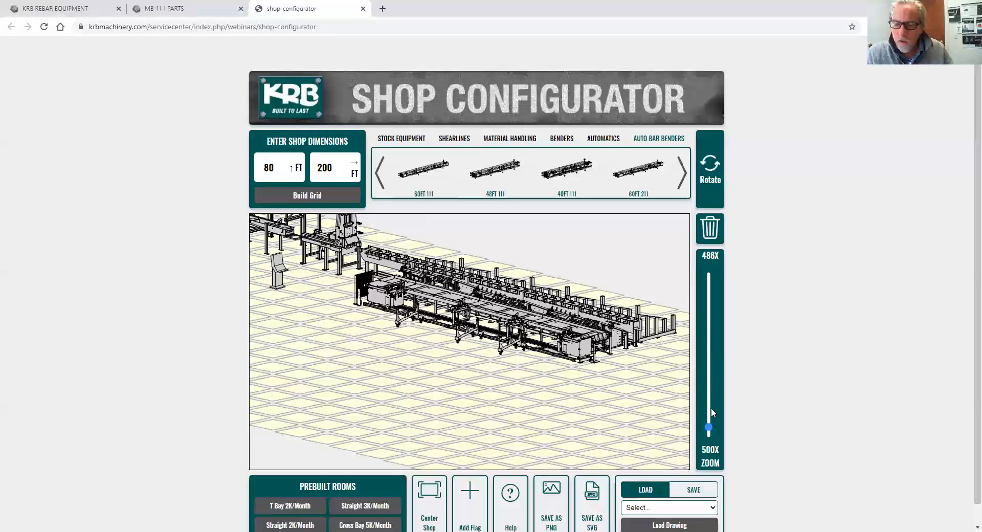
drag(708, 399, 701, 318)
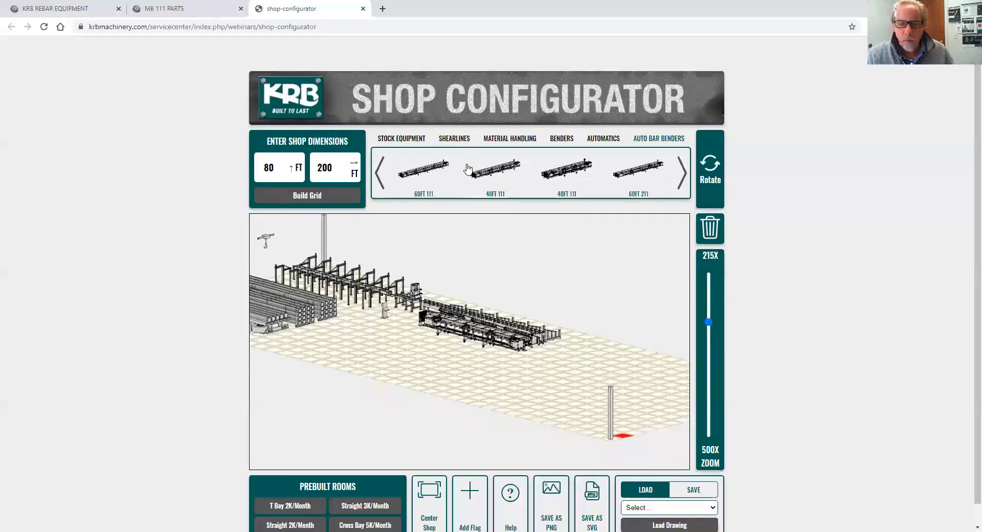
click(467, 171)
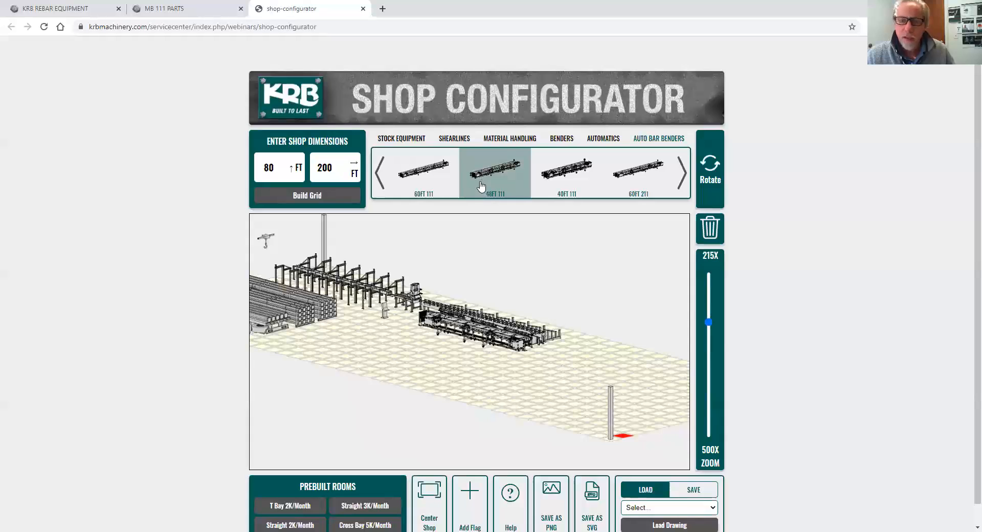
click(566, 194)
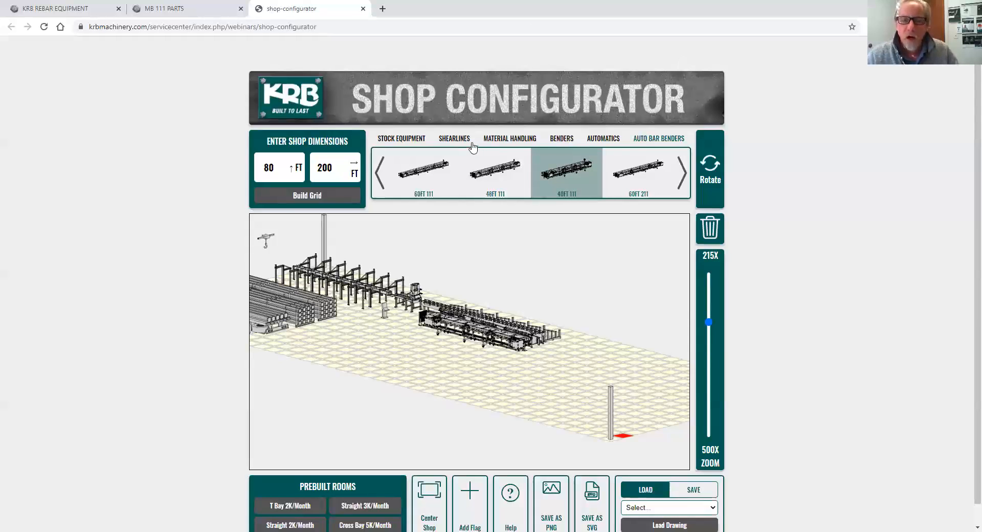
- Add a BENDER TABLE and place it on the open floor beyond the outlet end of the shearline
click(567, 141)
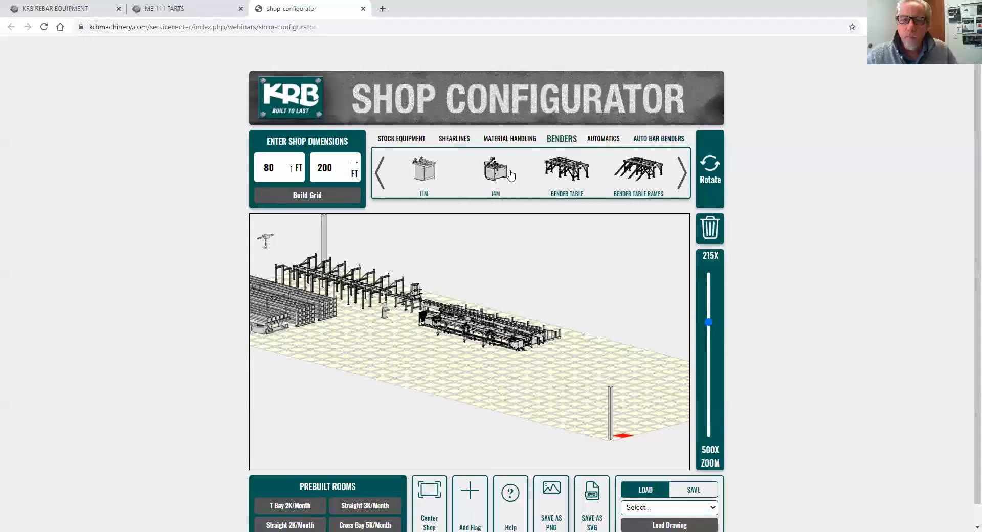
click(567, 173)
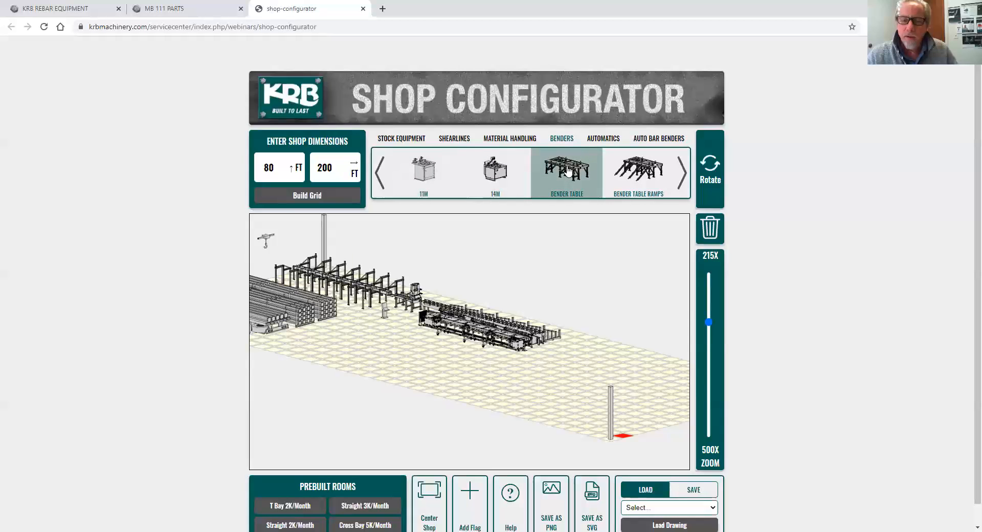
click(327, 262)
drag(331, 259, 613, 345)
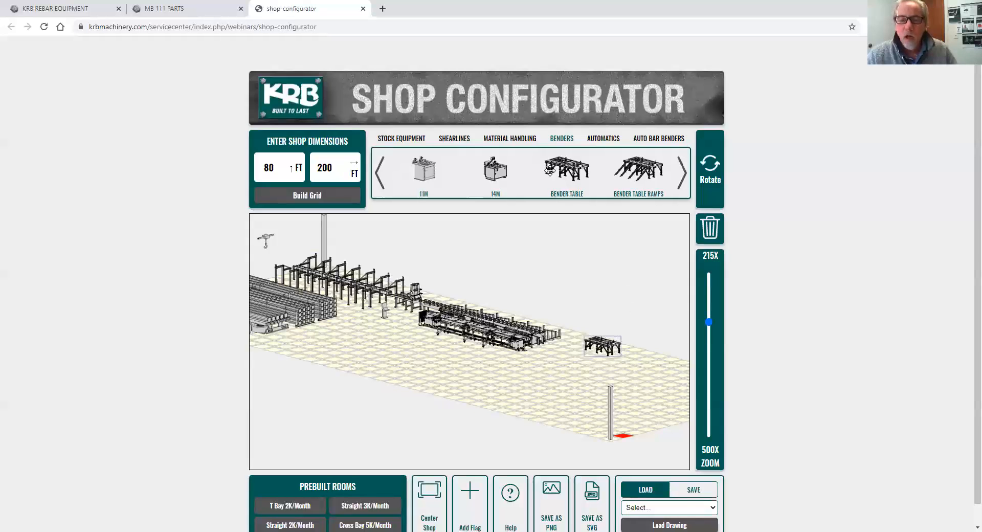
- Place an 11M bender, rotated once, at the end of the bender table and a second BENDER TABLE on its other side
click(424, 172)
drag(332, 263, 628, 349)
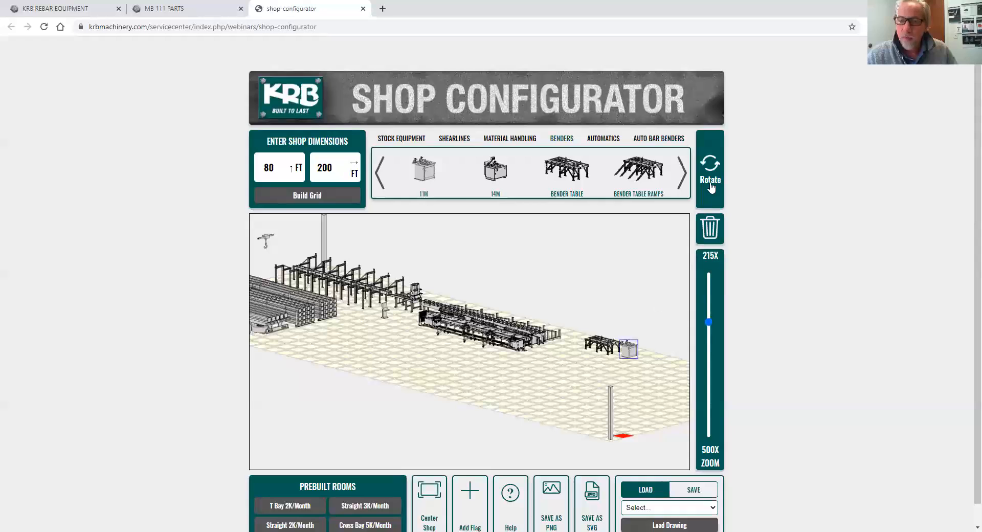
click(711, 173)
drag(625, 350, 621, 351)
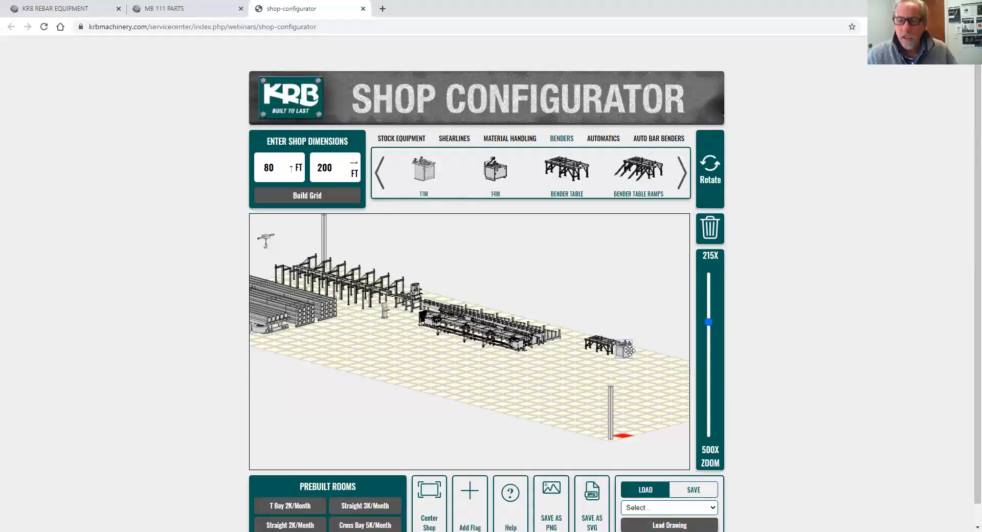
click(579, 176)
drag(604, 334, 653, 349)
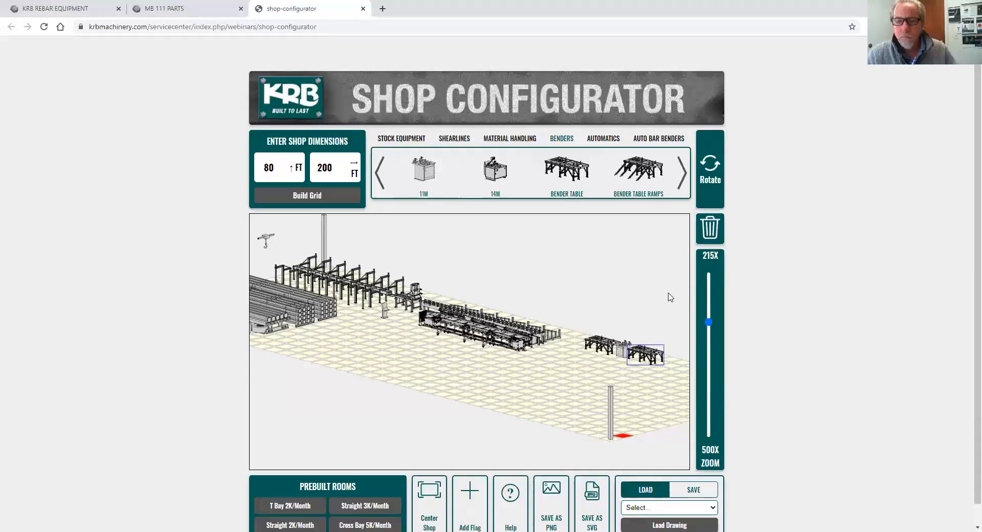
- Look through the automatic bending machines on offer, such as the 613, 616MF, 616B and 1020MF
click(605, 139)
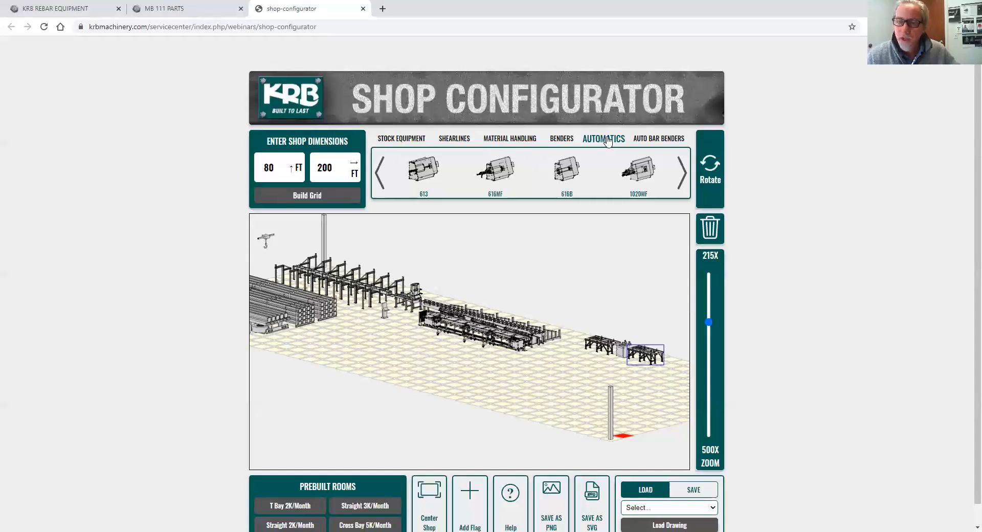
click(637, 179)
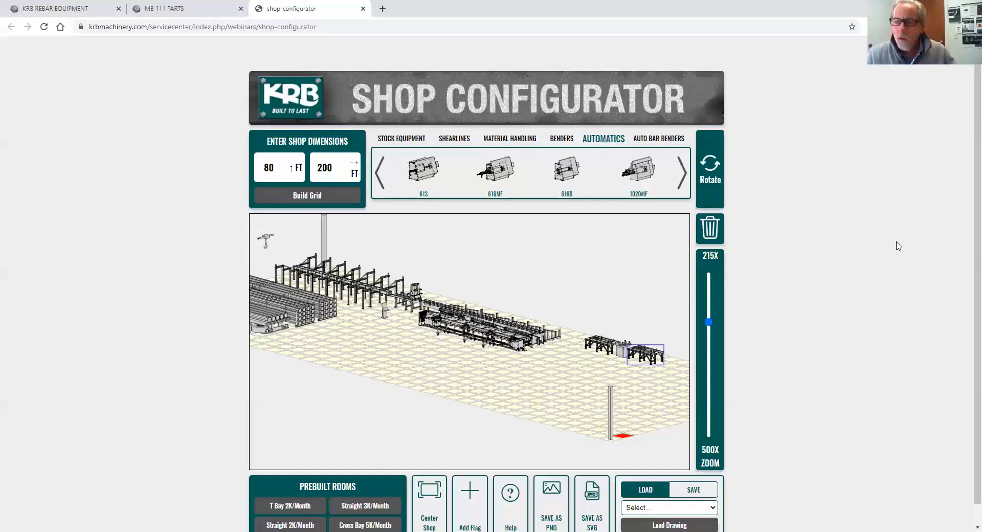
click(510, 163)
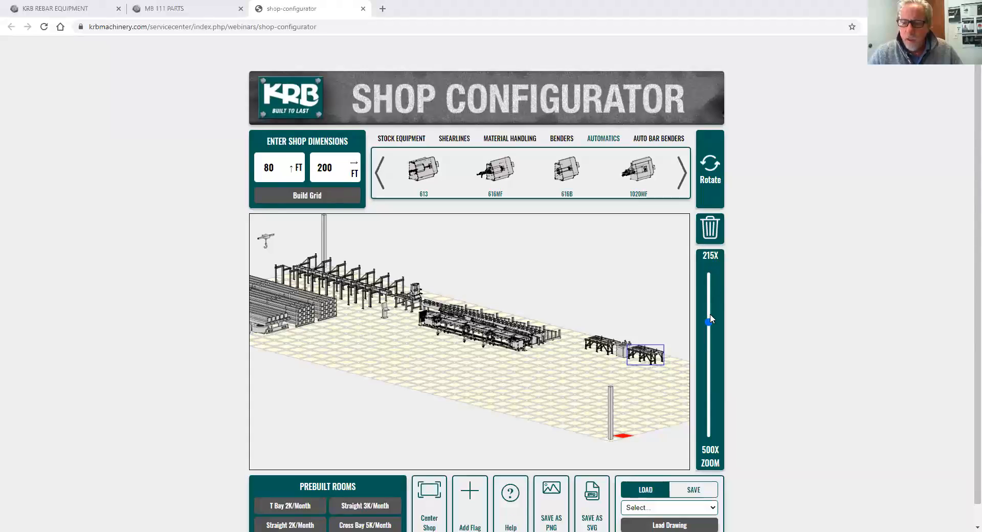
- Add a TRUCK - FINISHED PRODUCT and place it along the front edge of the floor, beside the near corner crane pile
drag(710, 320, 708, 291)
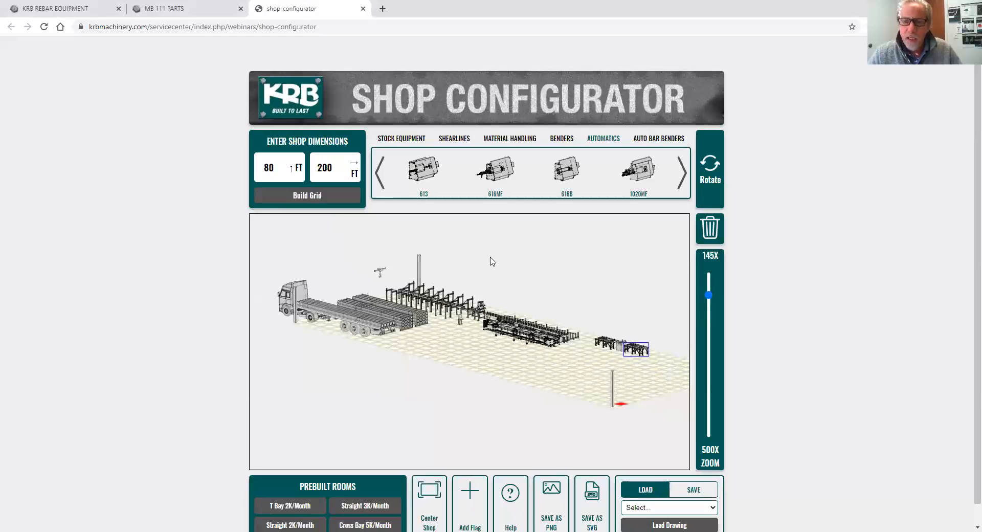
click(409, 140)
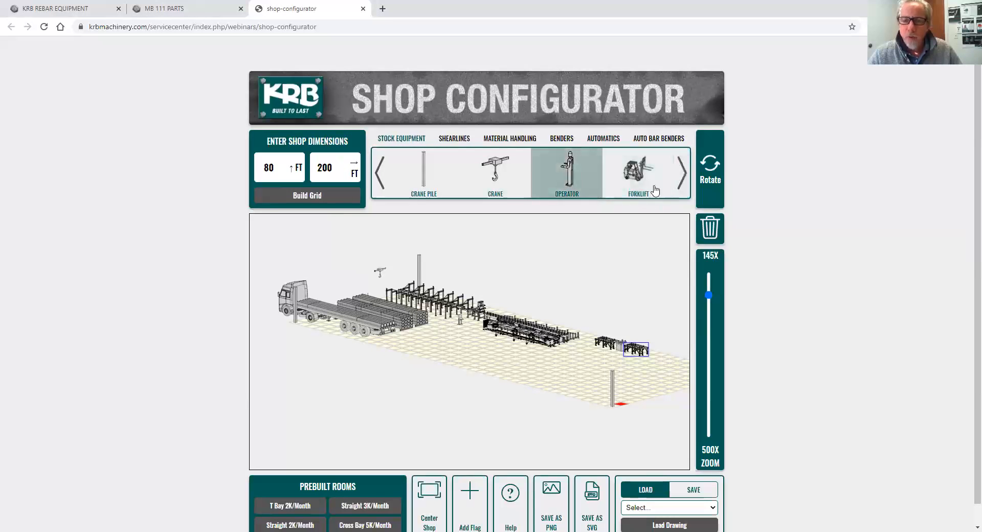
click(684, 179)
click(685, 181)
click(685, 181)
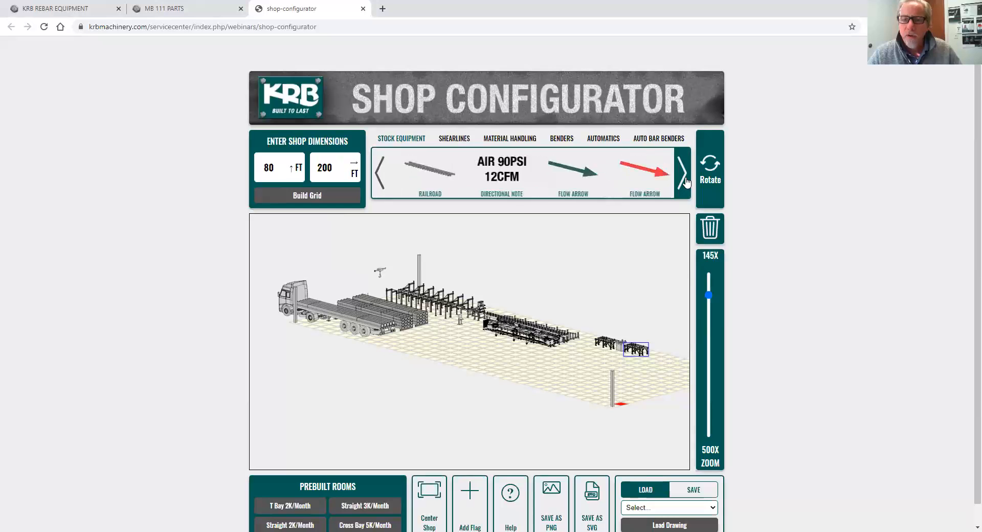
click(384, 185)
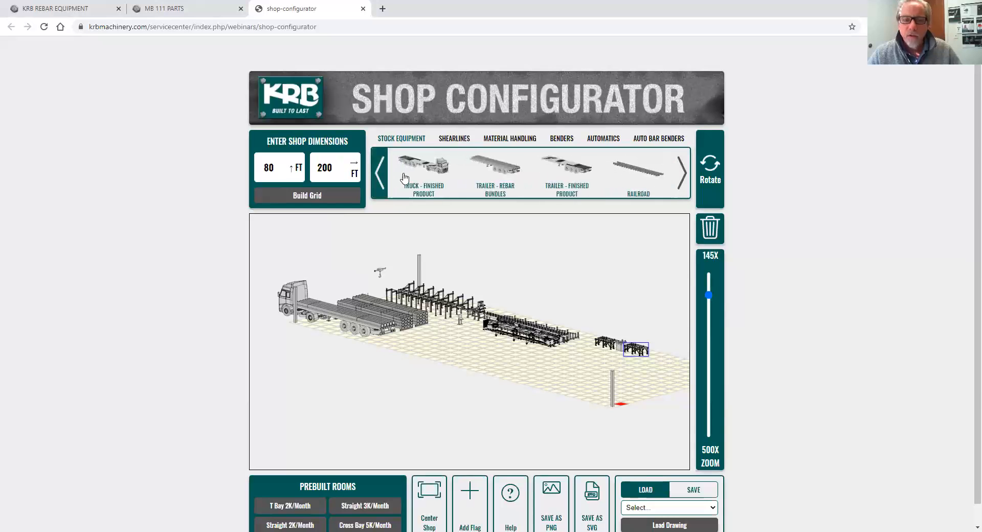
mouse_move(420, 172)
mouse_down()
mouse_move(444, 283)
mouse_move(620, 383)
mouse_up()
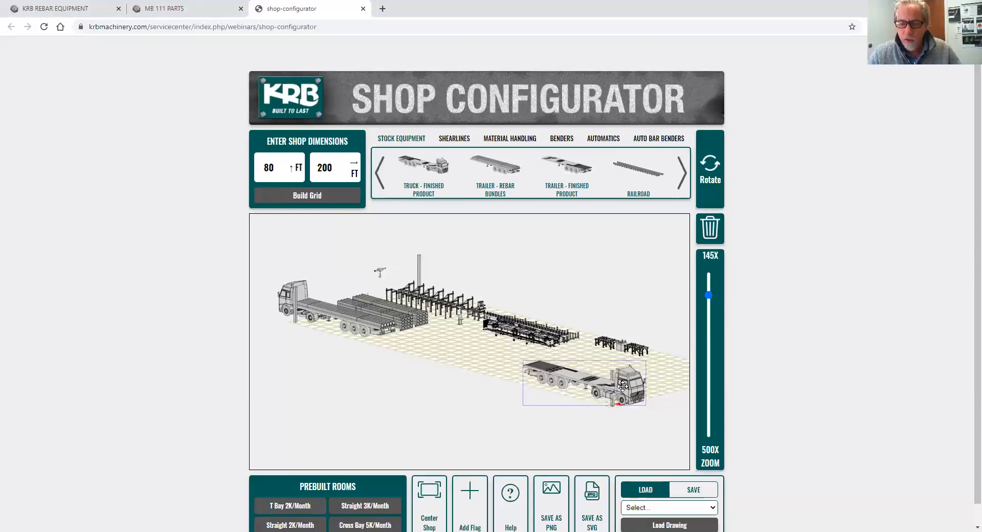
- Bring the near corner crane pile in front of the finished-product truck and fit the whole shop in view
click(608, 414)
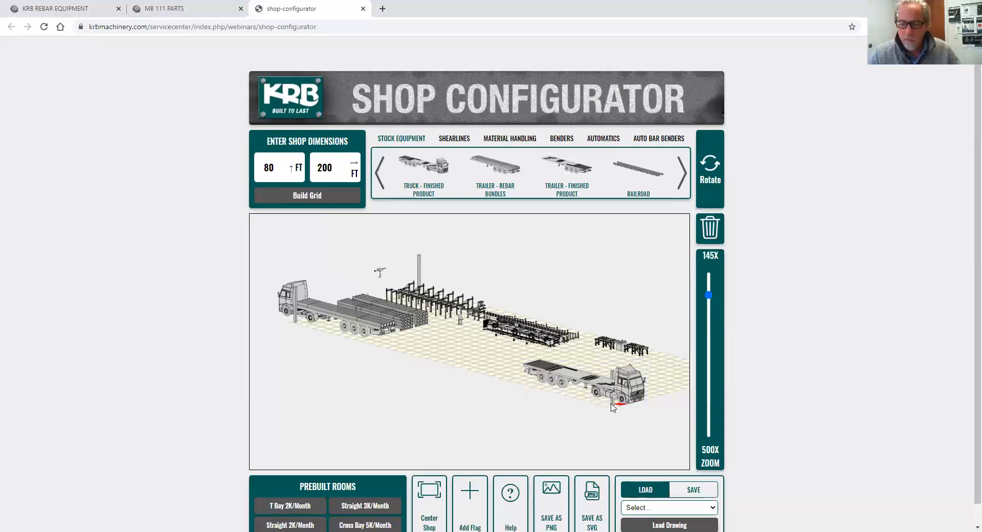
click(612, 403)
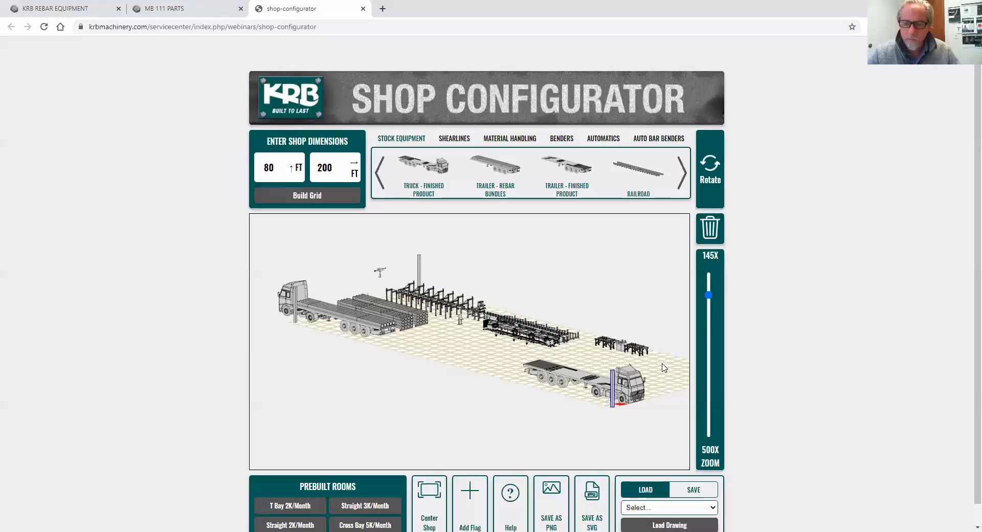
drag(661, 368, 628, 366)
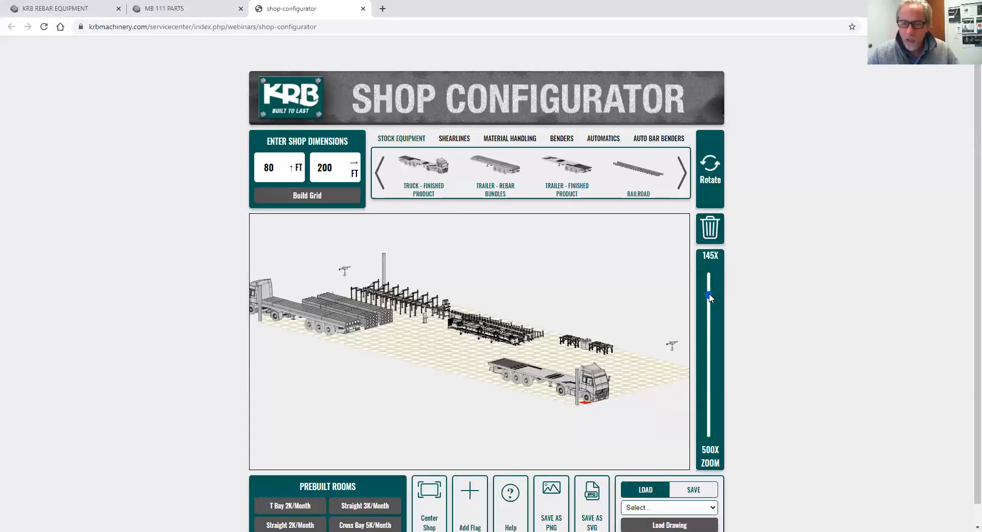
drag(709, 295, 709, 289)
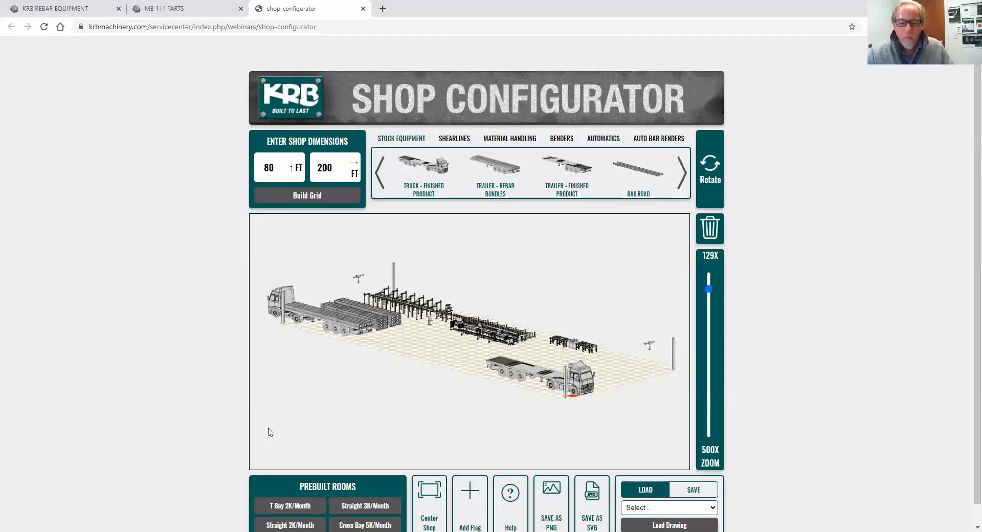
- Save the drawing under the file name Webinar 2
scroll(847, 393, down, 1)
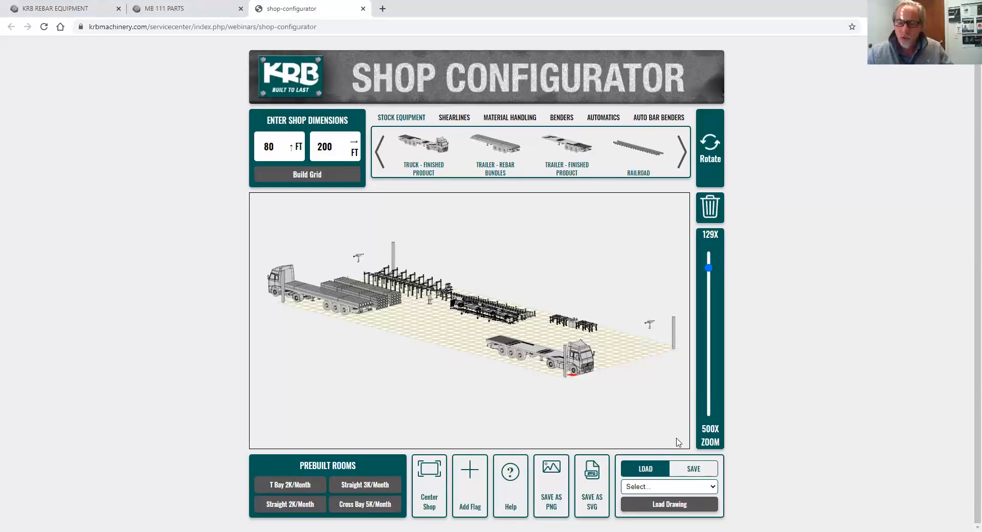
click(692, 472)
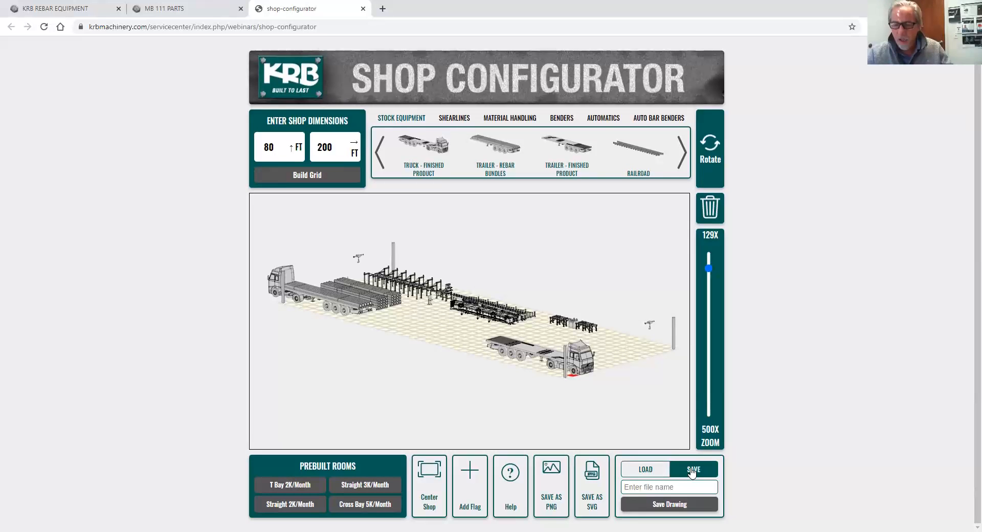
click(633, 488)
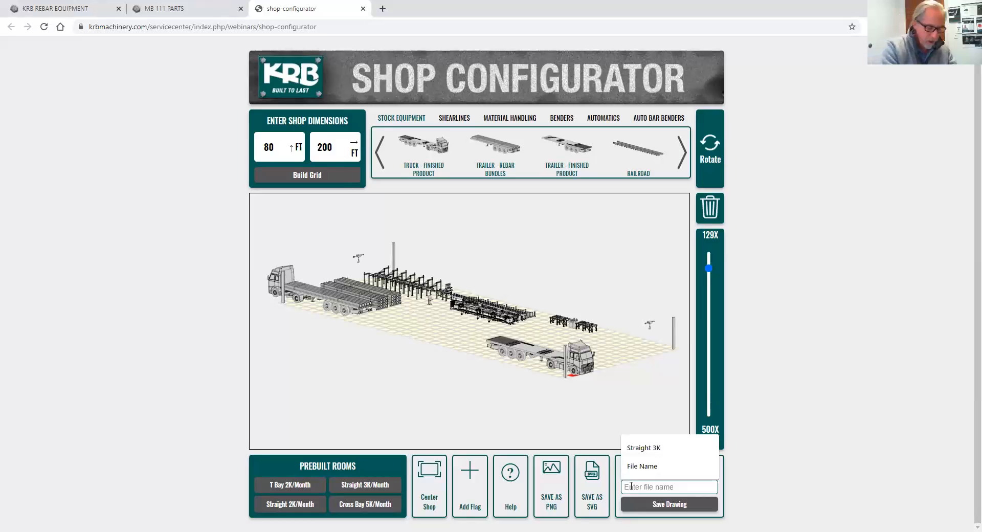
text(Webinar 2)
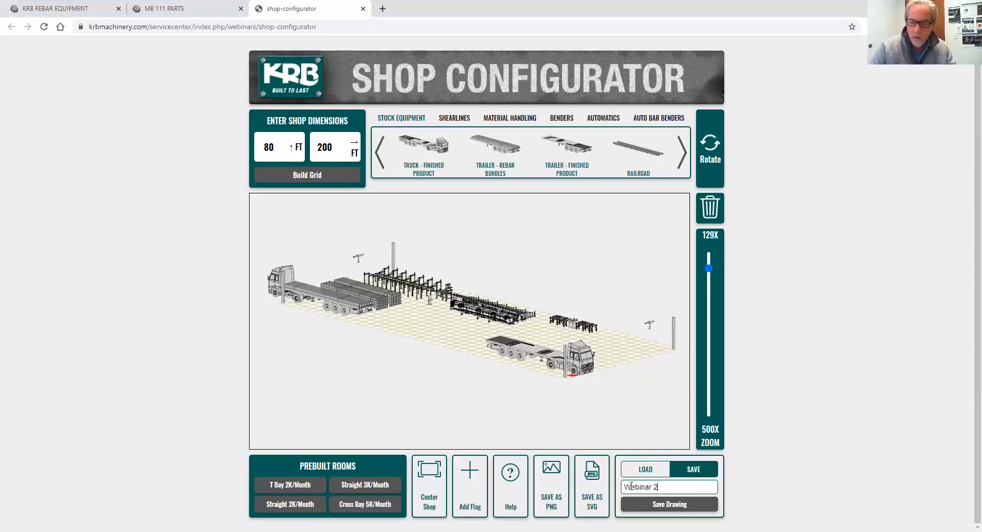
click(680, 505)
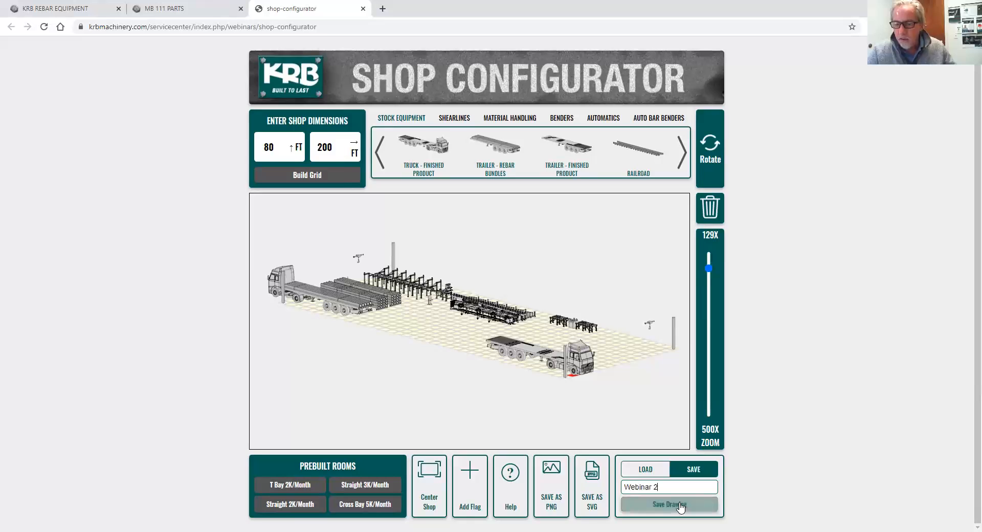
click(679, 506)
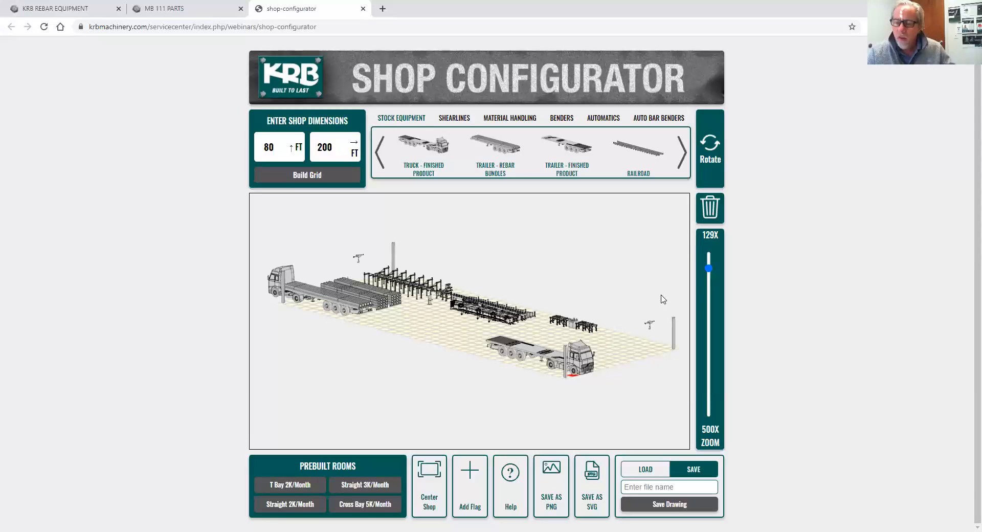
- Load the saved drawing webinar_1.json
click(643, 471)
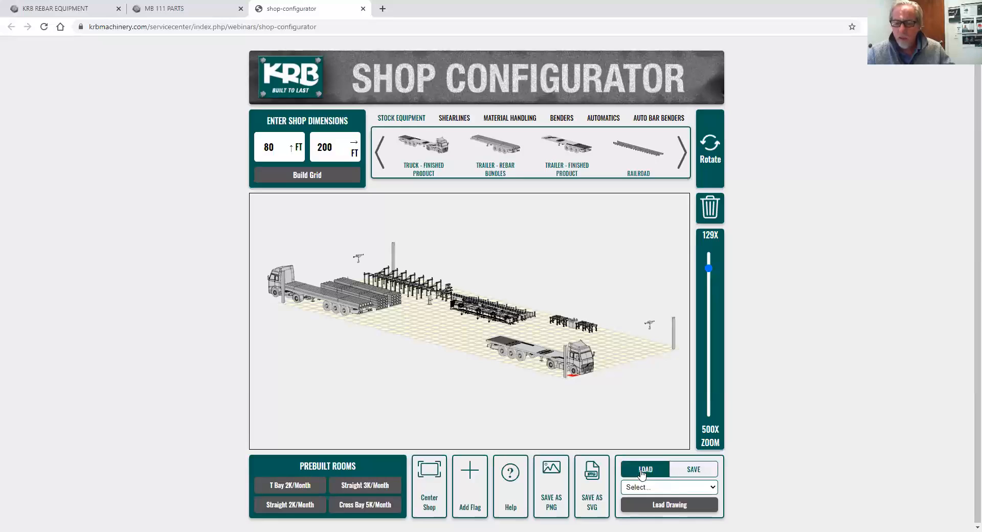
click(713, 489)
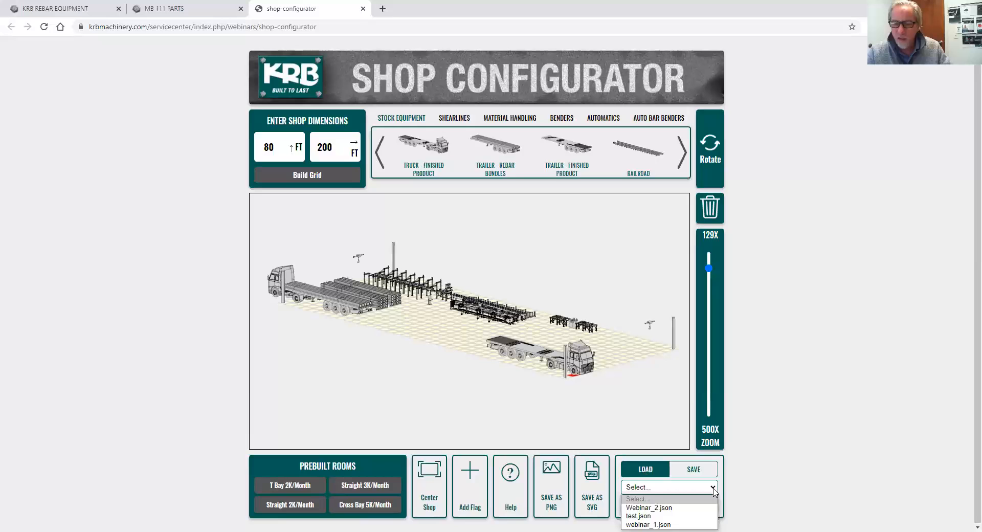
click(676, 523)
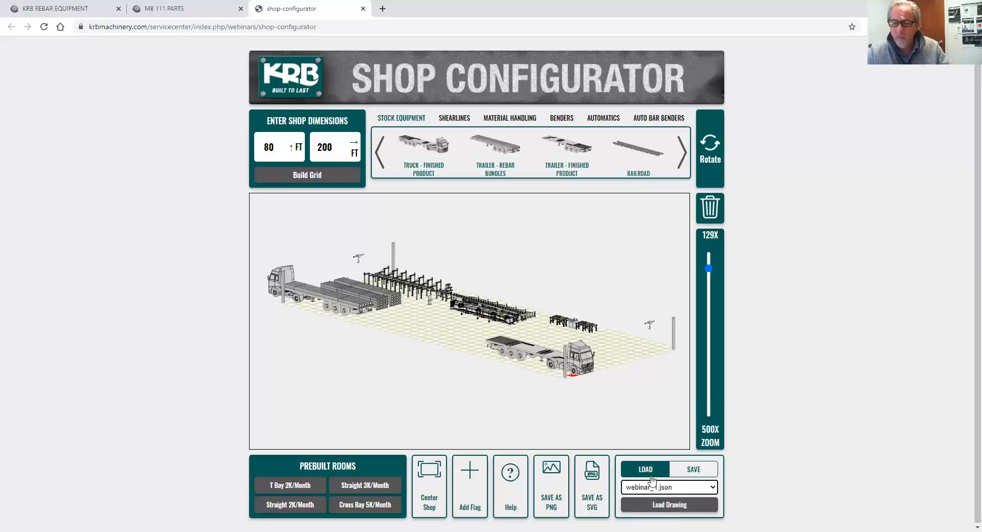
click(667, 506)
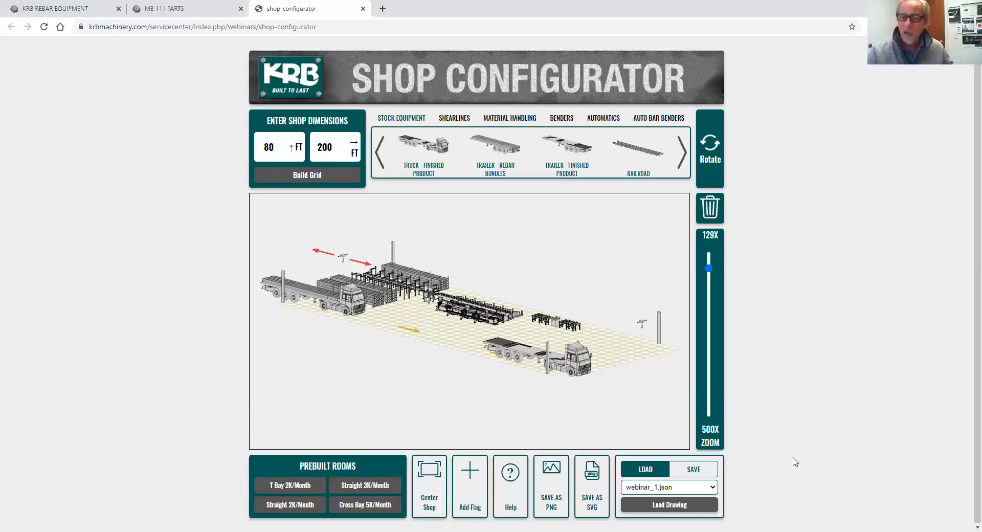
- Export the shop layout as a PNG and as an SVG, and open each downloaded file
click(549, 490)
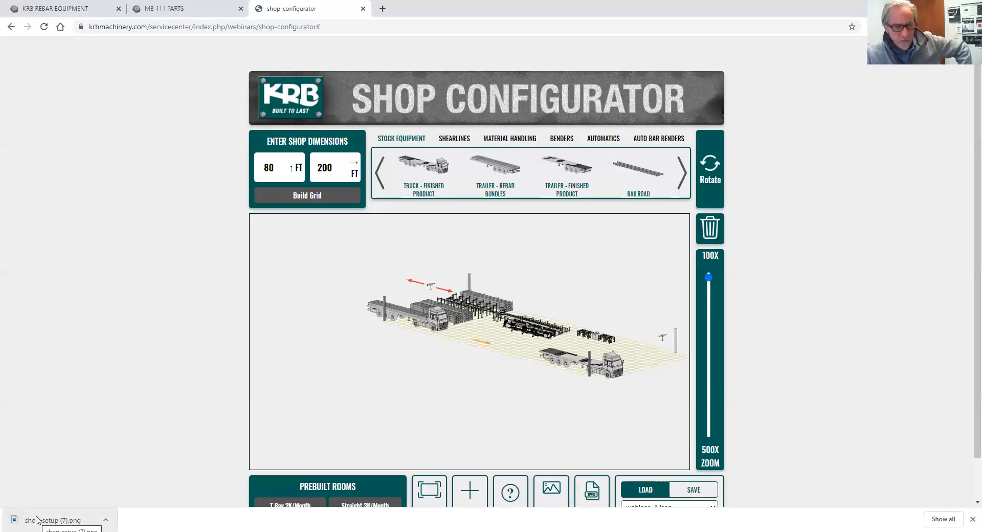
click(36, 519)
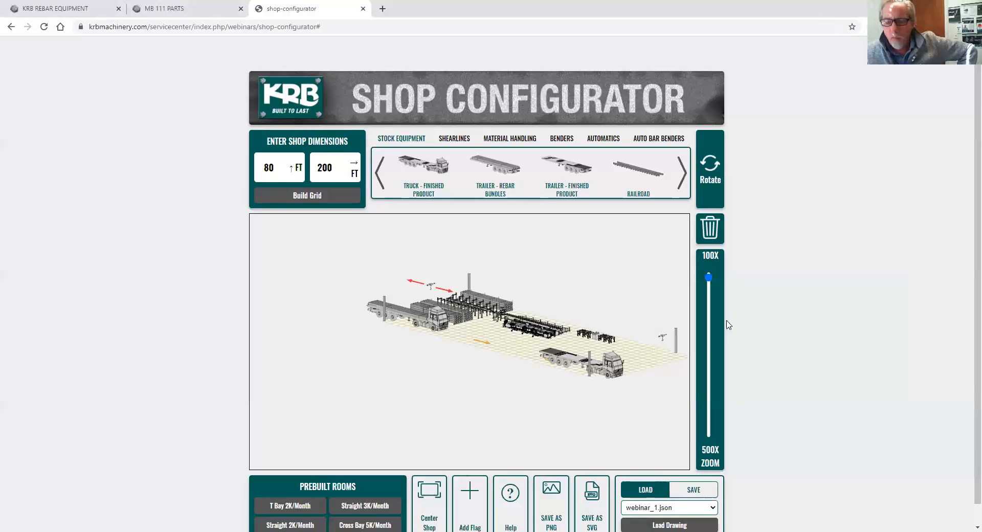
click(592, 499)
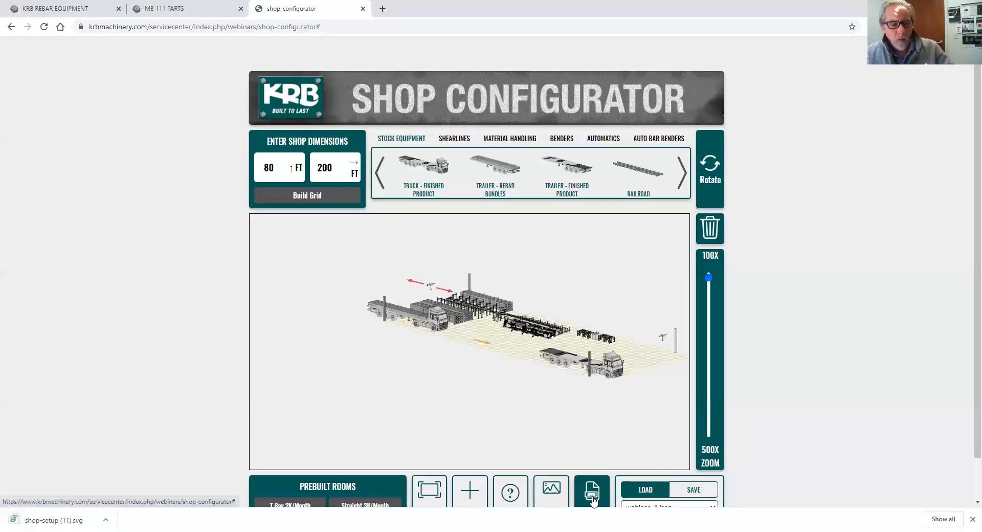
click(81, 520)
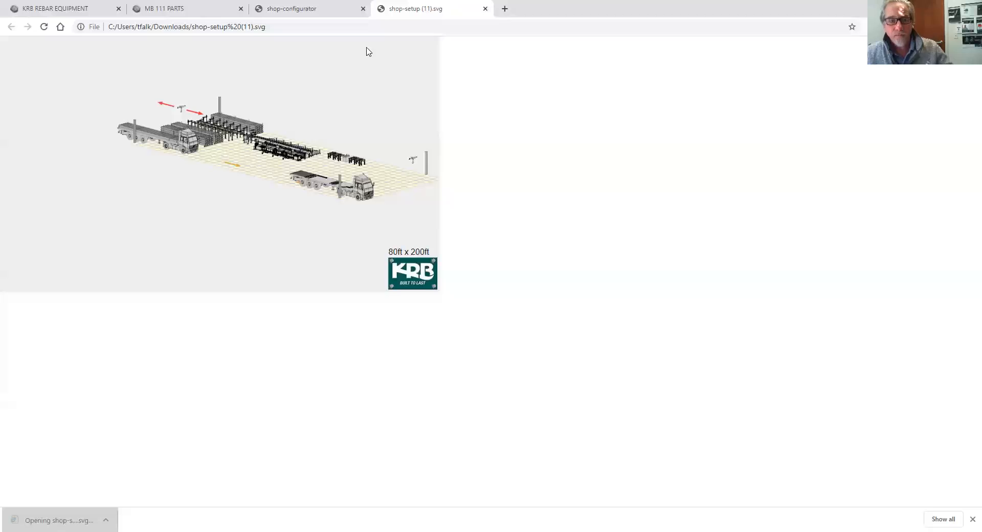
- Examine the exported SVG layout at larger magnifications to check how well its detail scales
key(ctrl+plus)
key(ctrl+plus)
key(ctrl+plus)
key(ctrl+plus)
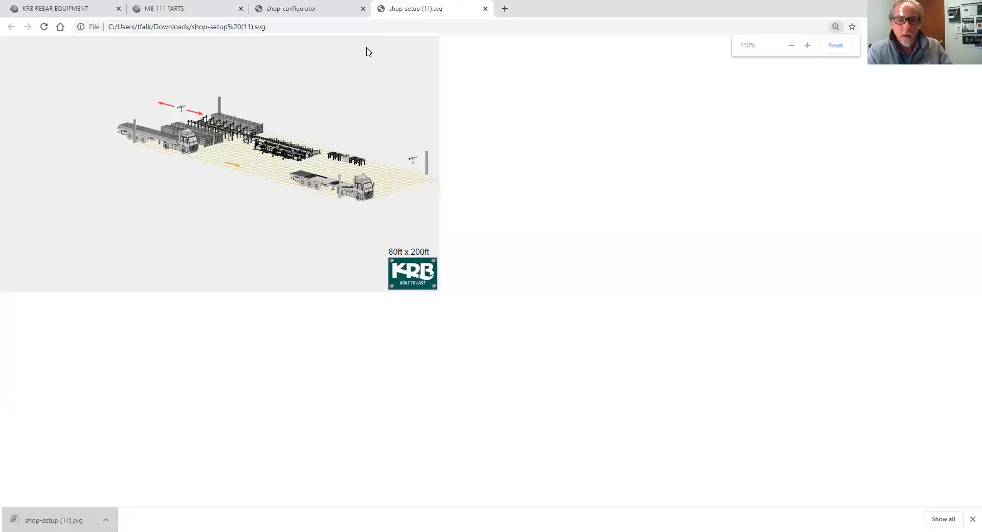
key(ctrl+plus)
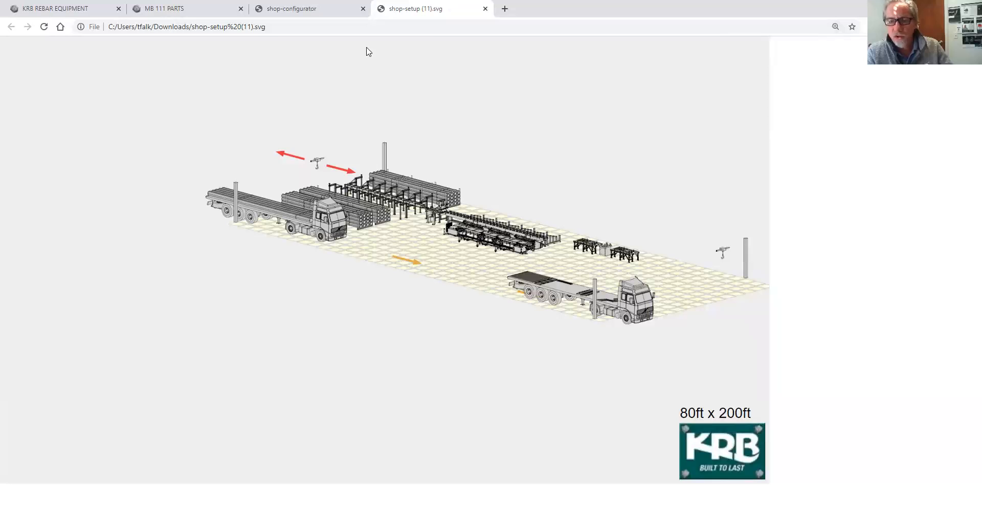
key(ctrl+minus)
key(ctrl+minus)
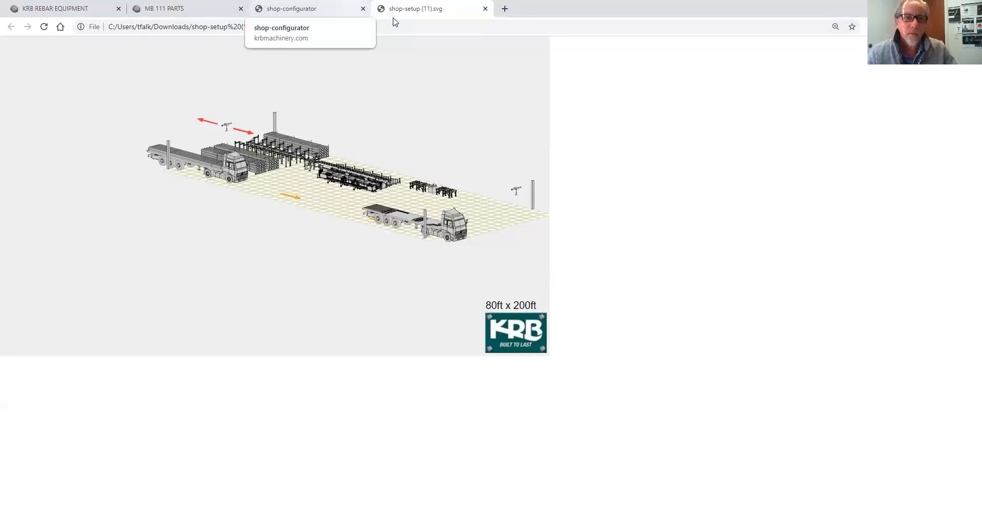
- Return to the shop configurator, read its help instructions and dismiss them
key(ctrl+shift+Tab)
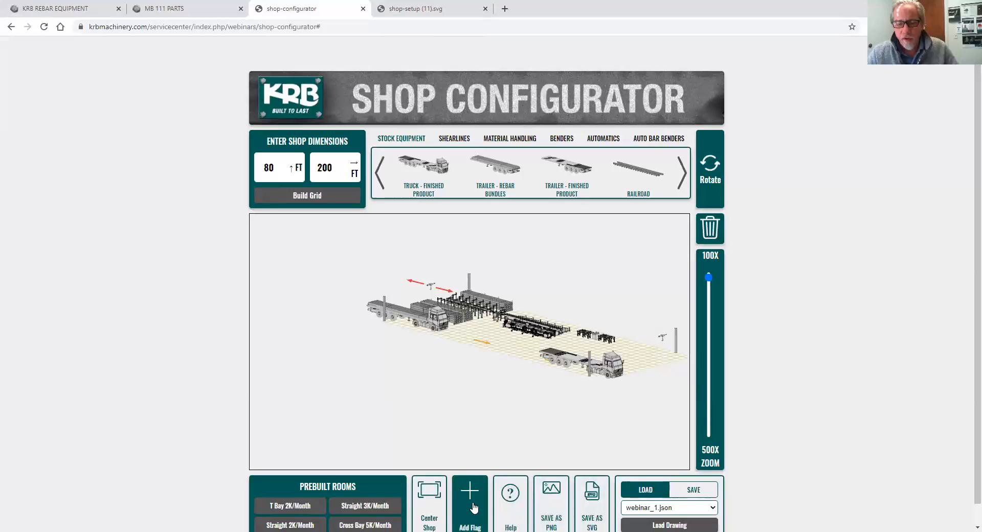
click(503, 506)
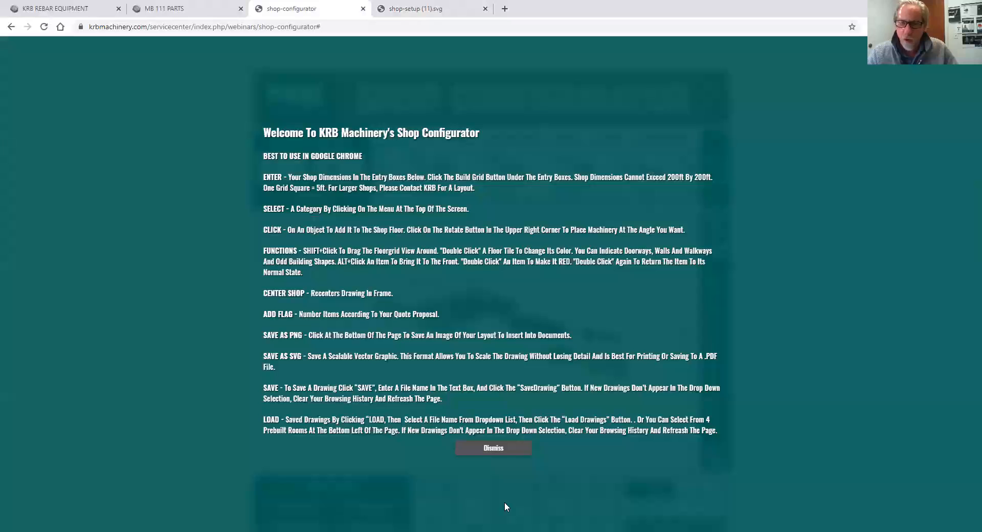
click(498, 452)
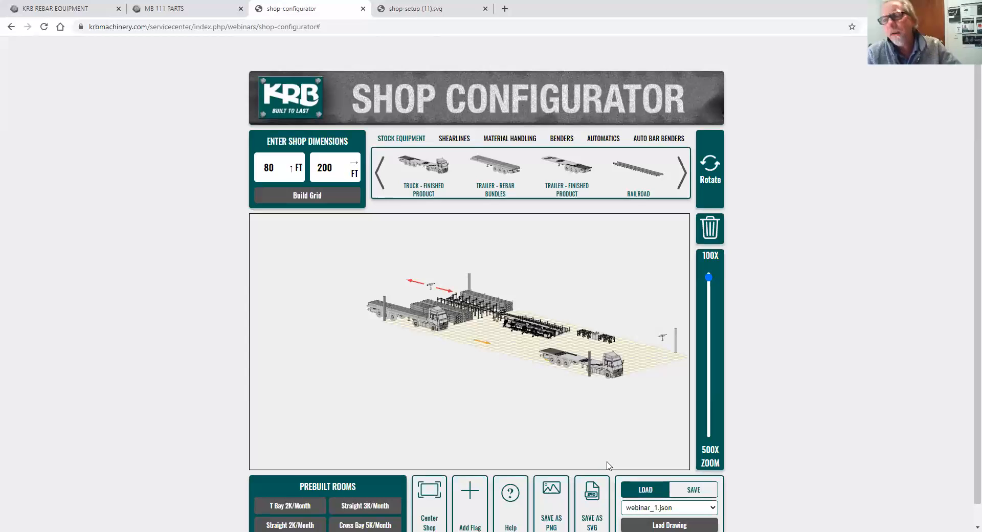
- Add three numbered flags, placing 1 and 2 at the stock end of the shearline and 3 above the shear
click(470, 503)
drag(480, 269, 454, 285)
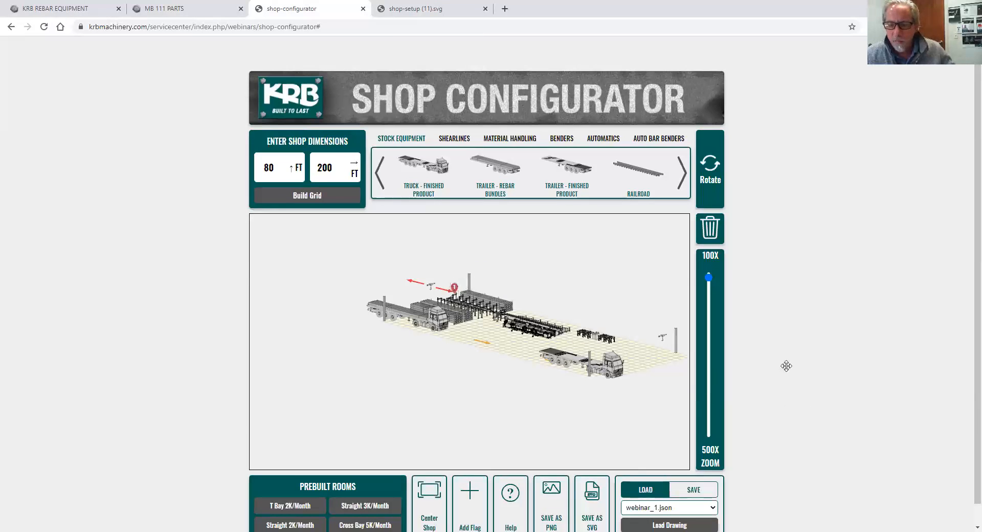
drag(708, 278, 709, 318)
drag(705, 352, 708, 339)
click(471, 507)
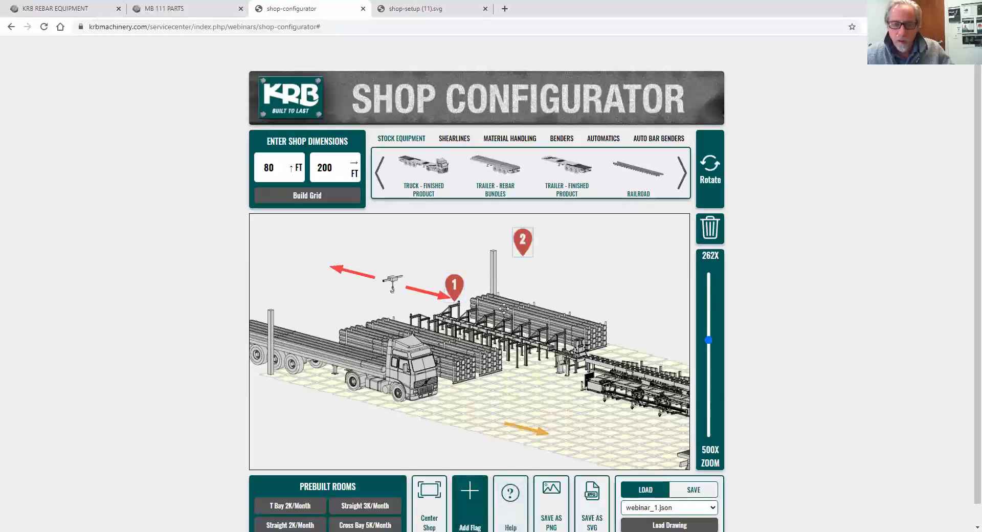
drag(525, 236, 435, 298)
click(471, 507)
mouse_move(524, 238)
mouse_down()
mouse_move(583, 307)
mouse_move(574, 318)
mouse_up()
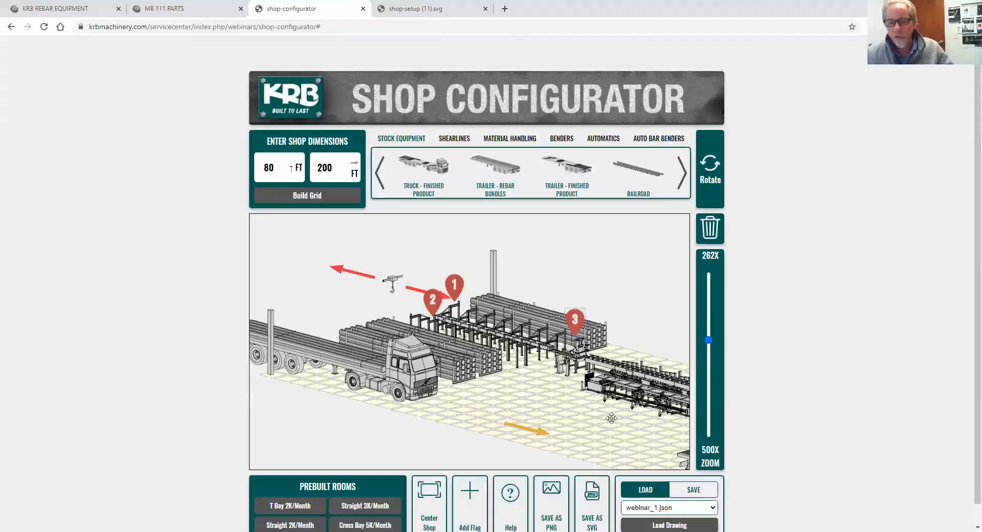
- Move flag 3 to the open floor just below the shear and rotate it until its tip points up at the machine
click(715, 177)
click(714, 178)
click(714, 177)
click(714, 177)
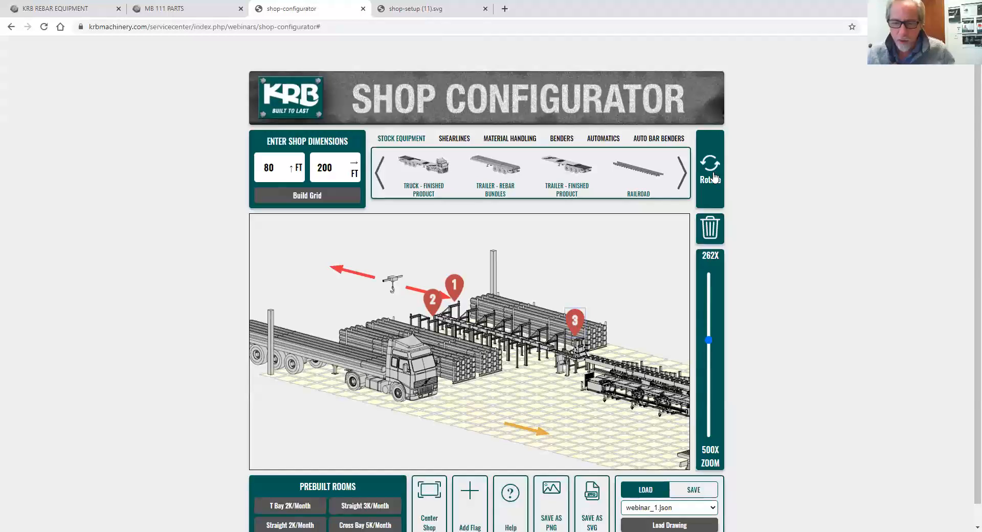
drag(574, 321, 557, 367)
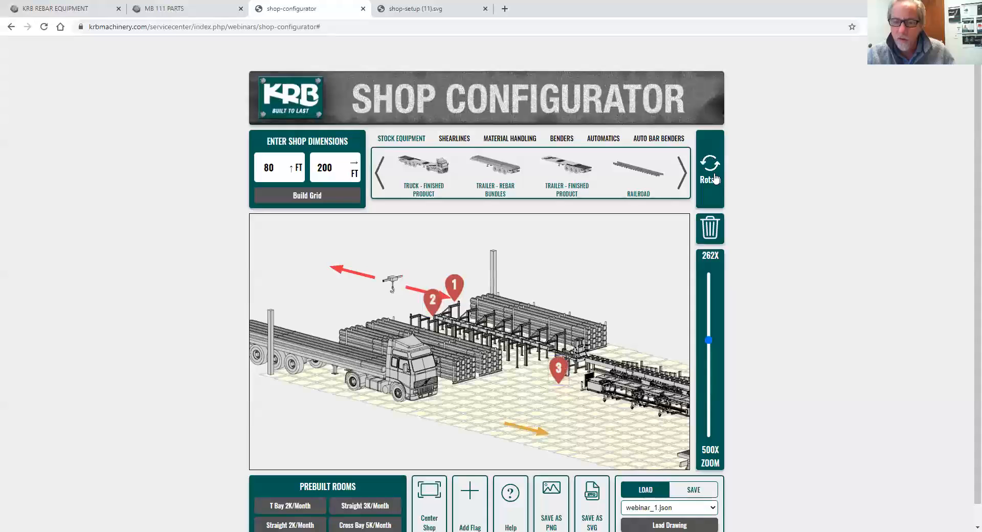
drag(561, 376, 558, 386)
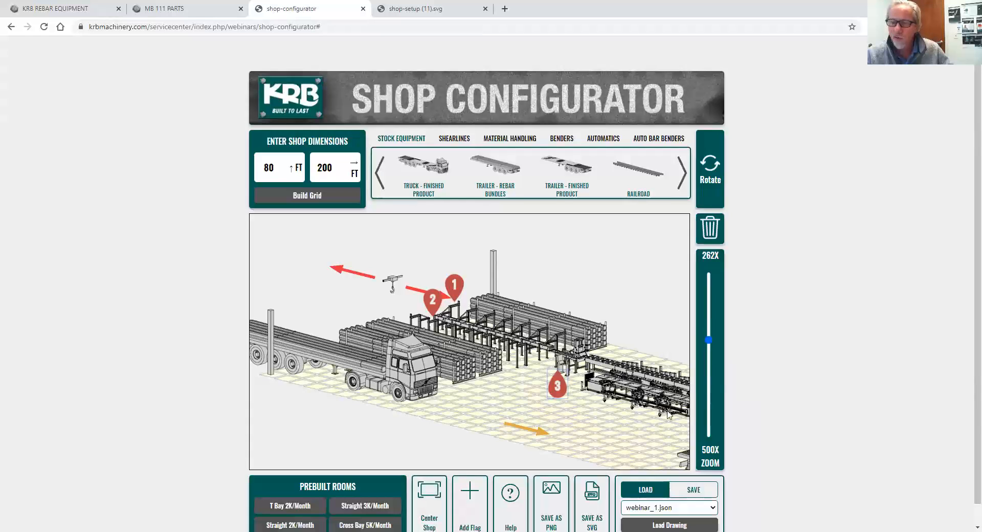
- Load the prebuilt Straight 3K/Month room, and replace it with the prebuilt Cross Bay 5K/Month room
click(436, 510)
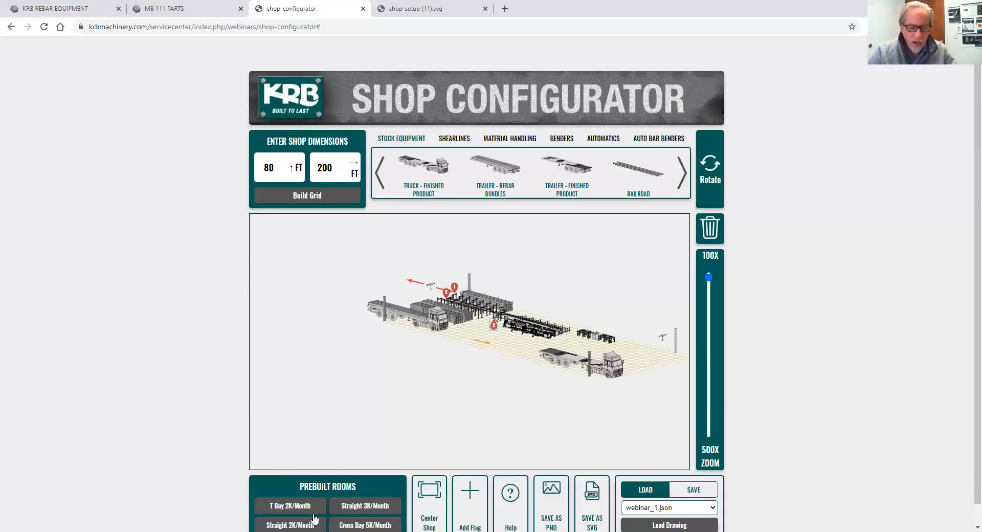
click(349, 507)
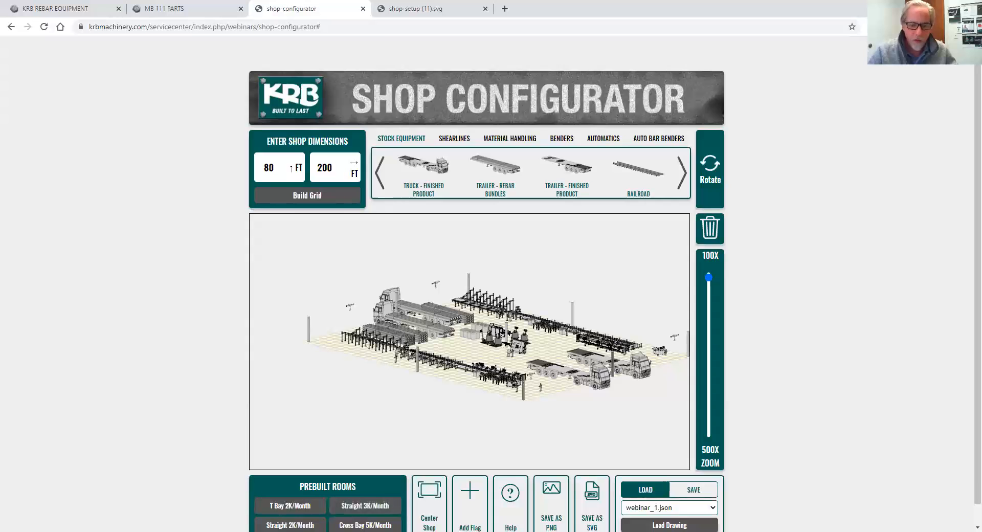
click(349, 519)
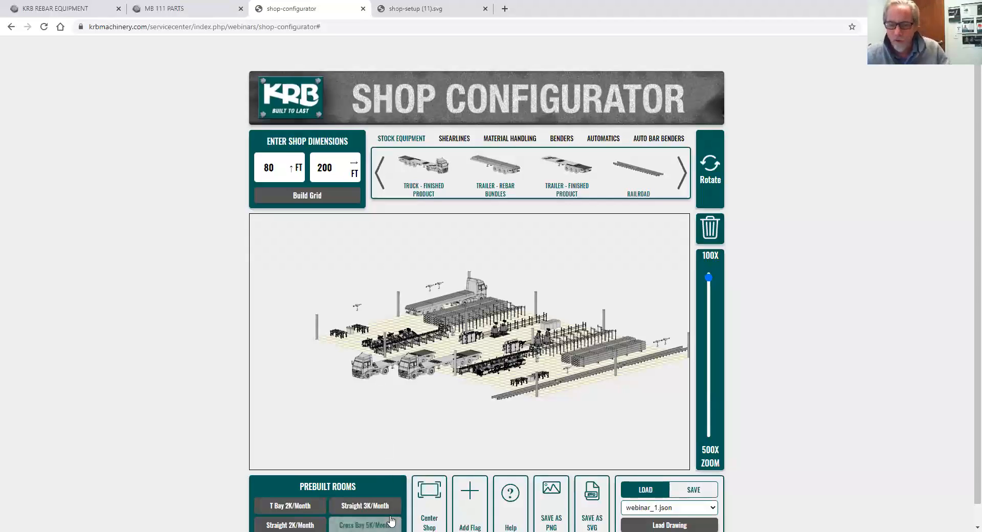
scroll(778, 209, down, 1)
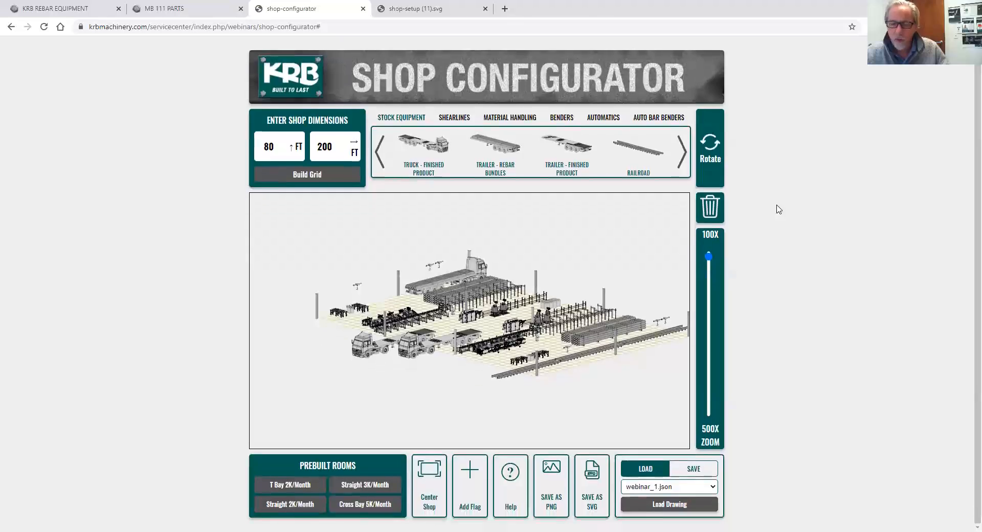